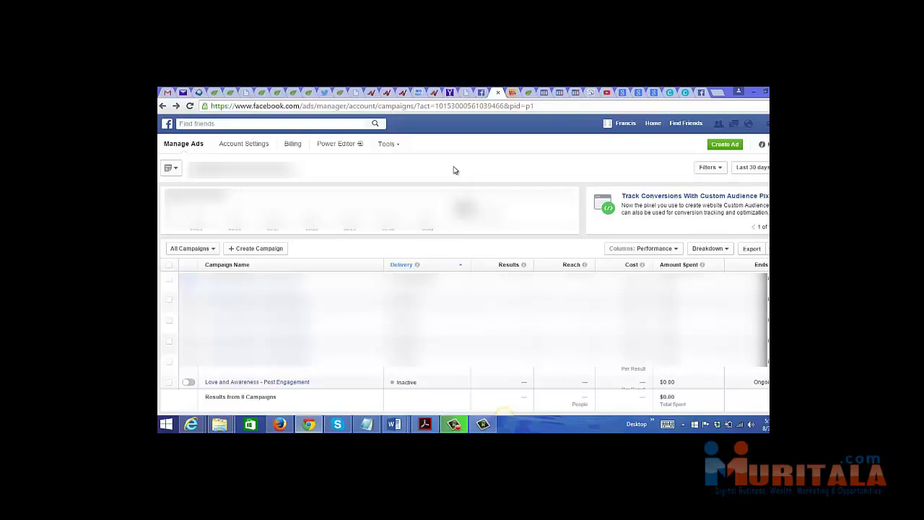
# Open Audience Insights and start a new audience based on everyone on Facebook.
pyautogui.click(401, 148)
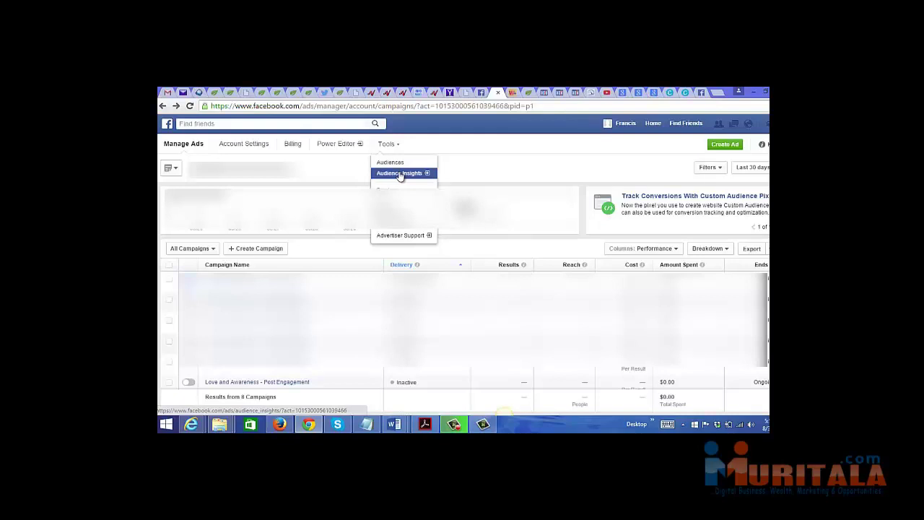
pyautogui.click(401, 175)
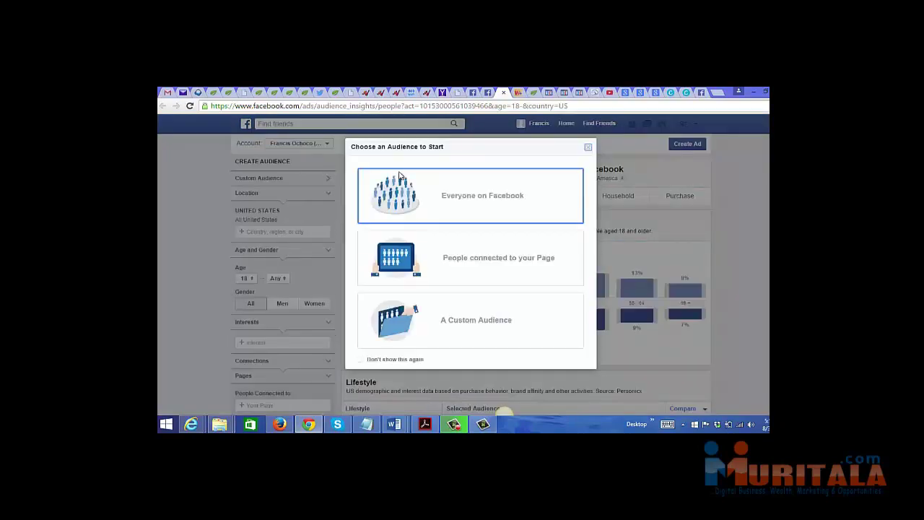
pyautogui.click(438, 190)
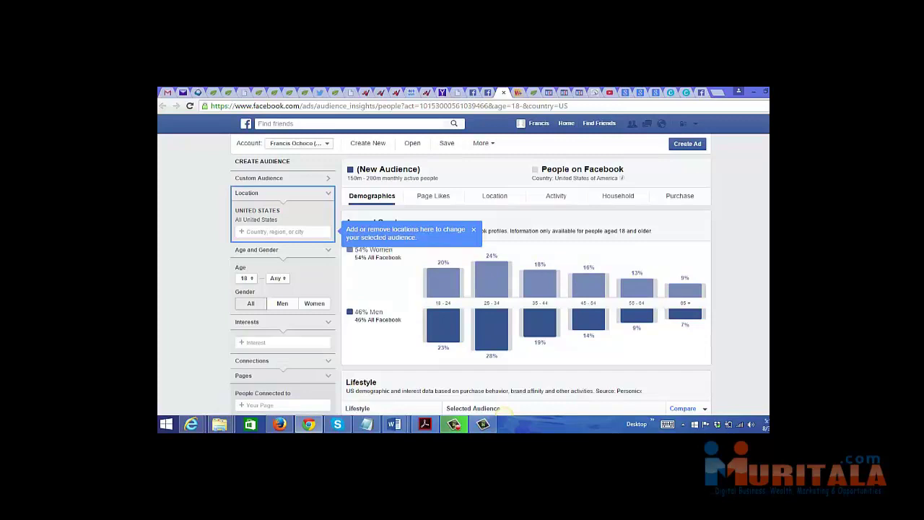
# Add the Entrepreneurship interest from the Business and industry category to the audience, and dismiss the location tip.
pyautogui.scroll(-2, 507, 410)
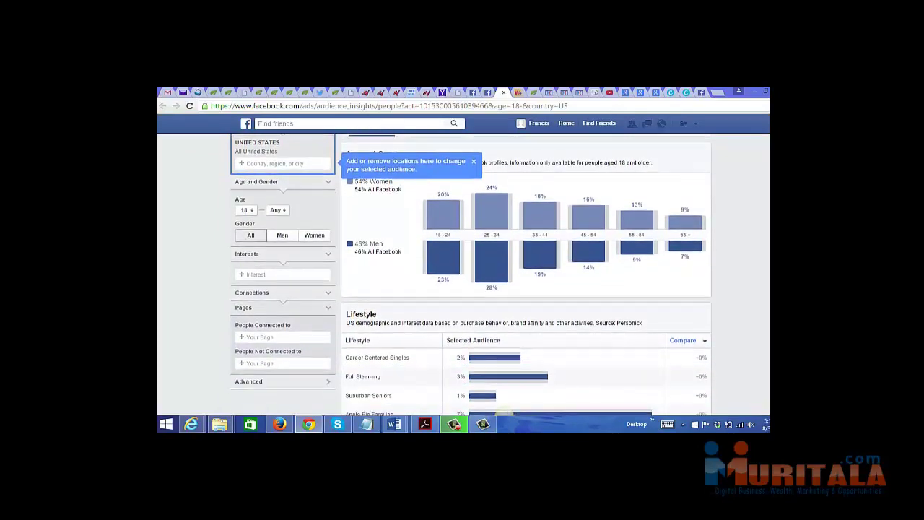
pyautogui.scroll(1, 504, 411)
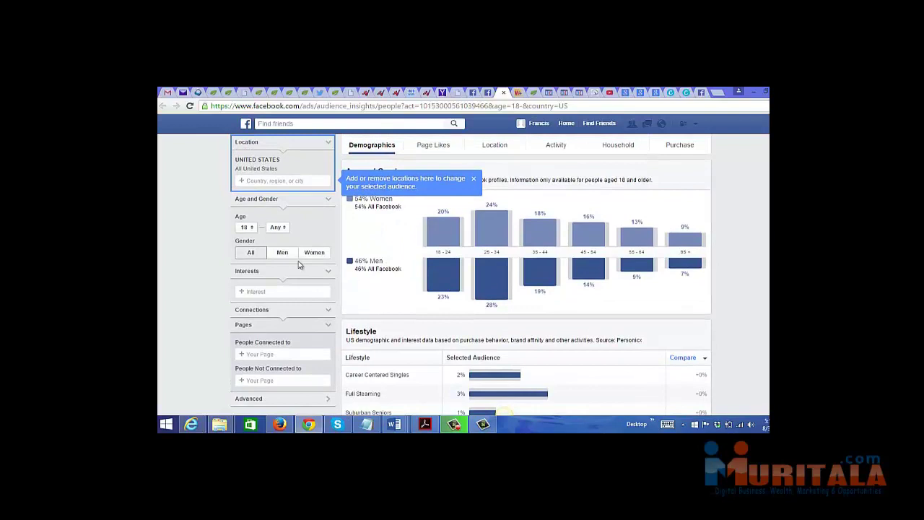
pyautogui.click(269, 291)
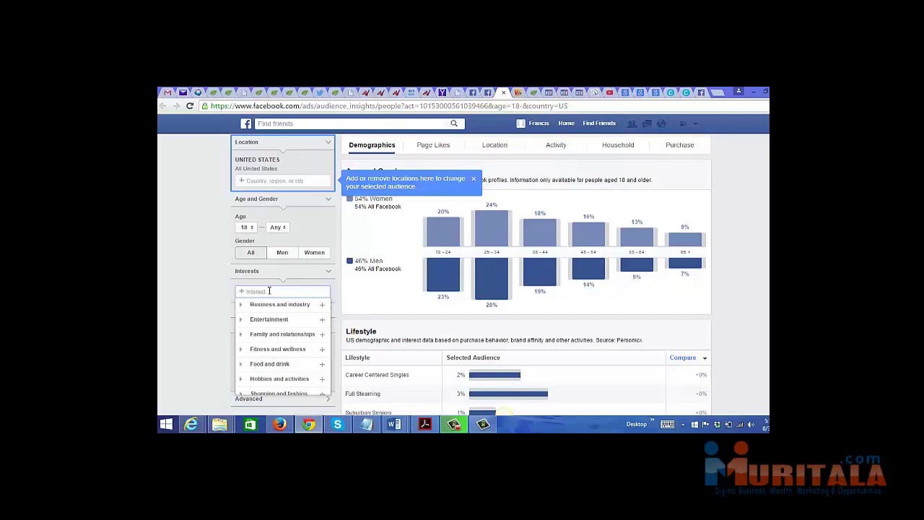
pyautogui.click(200, 289)
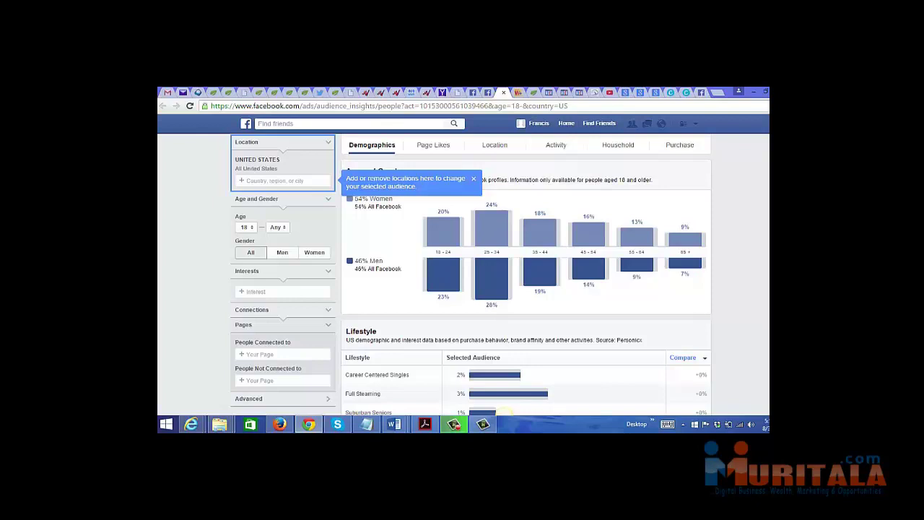
pyautogui.click(298, 291)
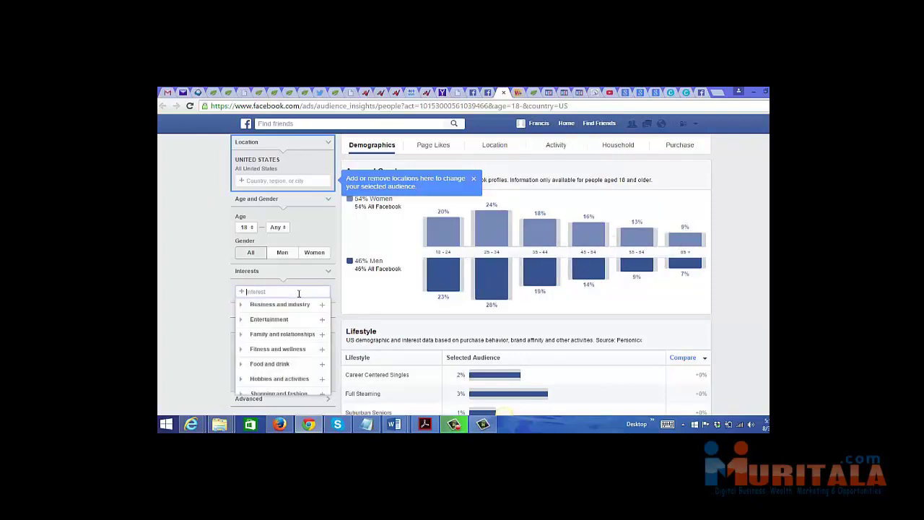
pyautogui.click(241, 305)
pyautogui.moveTo(327, 312); pyautogui.dragTo(327, 329)
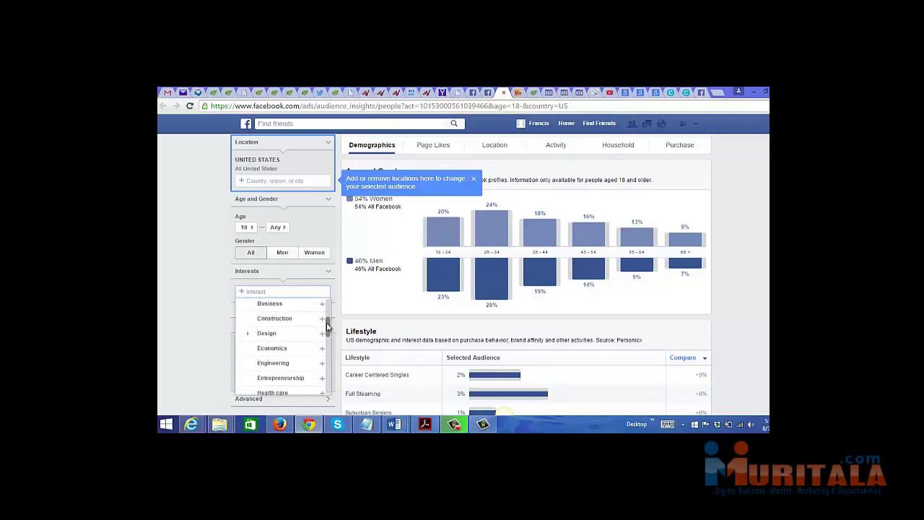
pyautogui.click(272, 381)
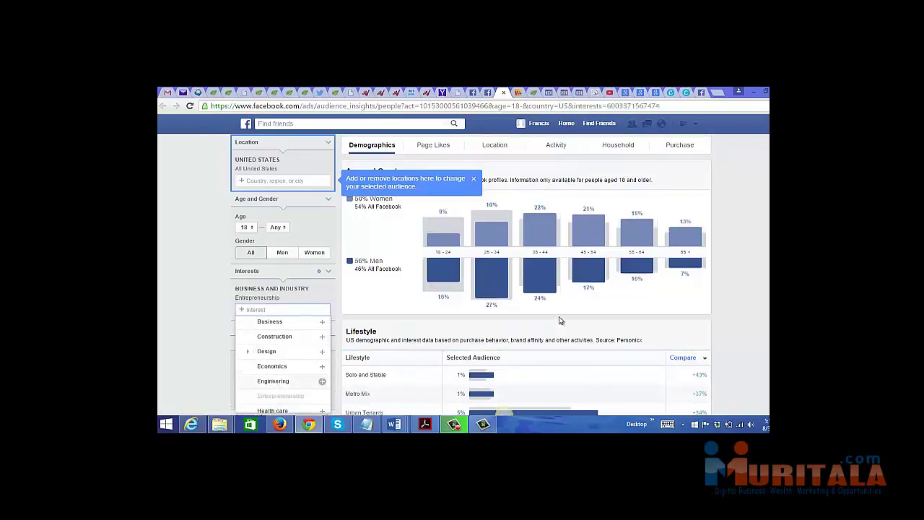
pyautogui.click(757, 264)
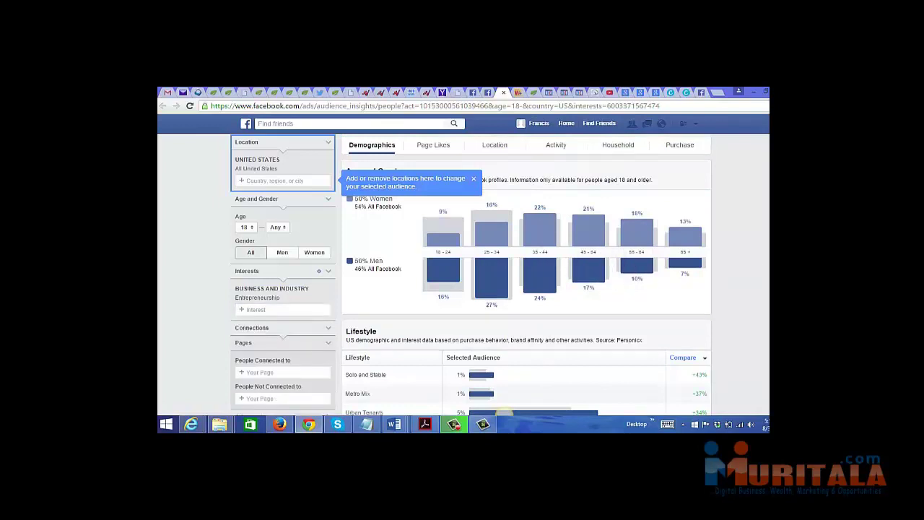
pyautogui.scroll(1, 535, 238)
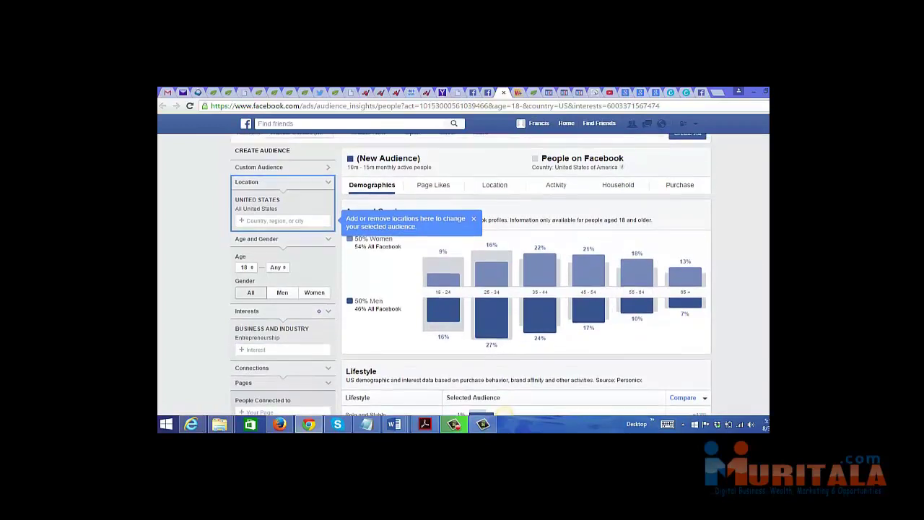
pyautogui.click(473, 220)
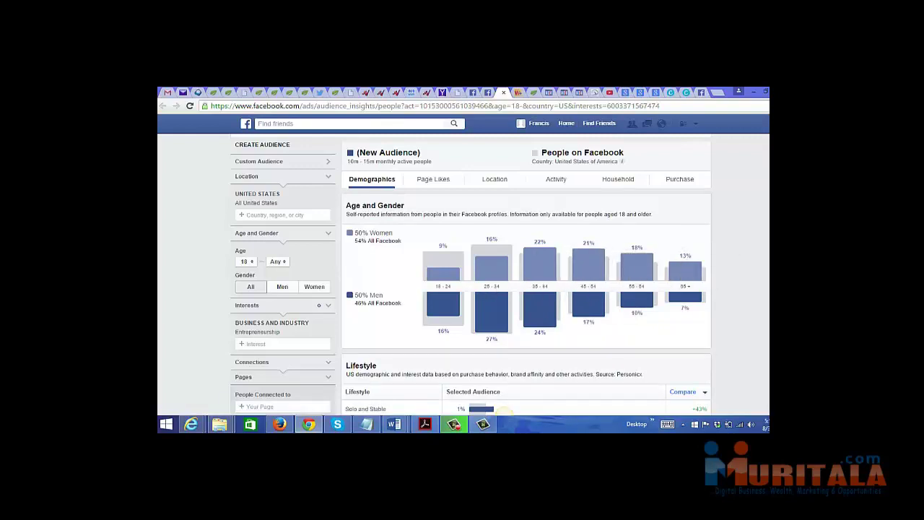
# Examine the Lifestyle breakdown of the selected audience, including the Solo and Stable and Metro Mix groups.
pyautogui.scroll(-2, 596, 258)
pyautogui.scroll(-3, 504, 412)
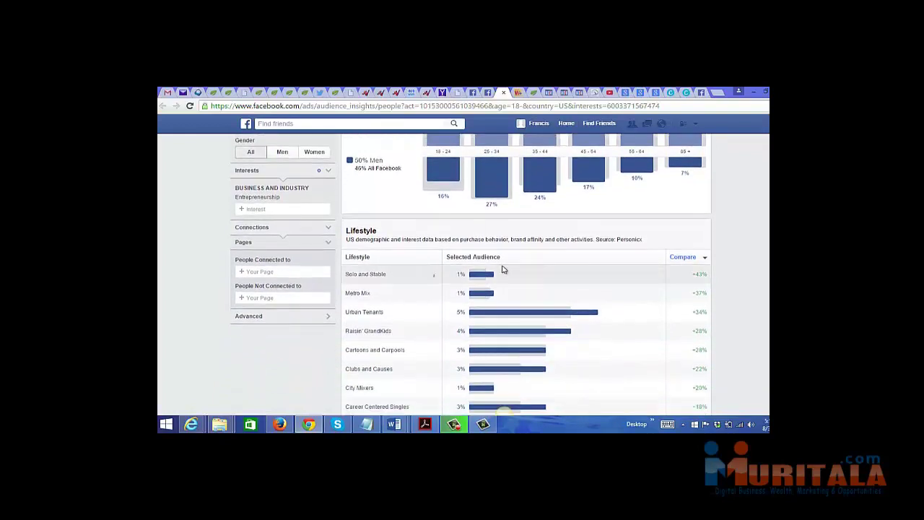
pyautogui.moveTo(435, 280)
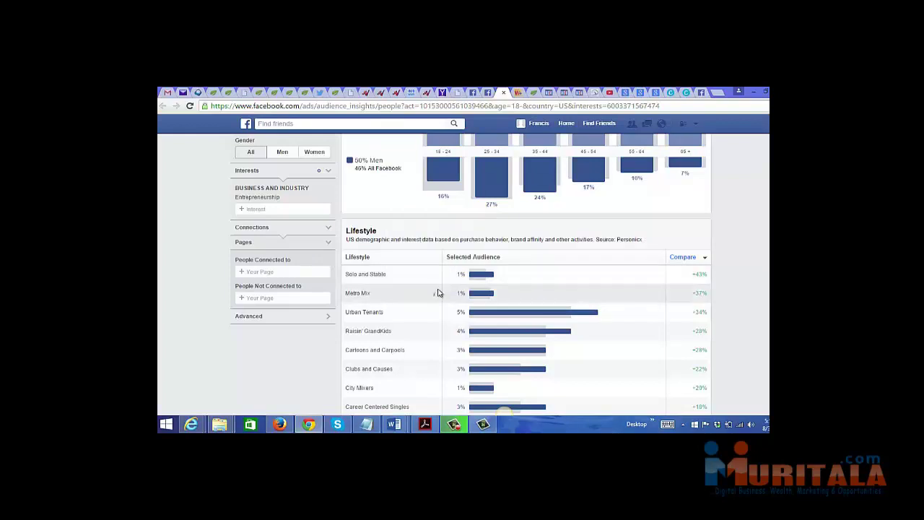
pyautogui.moveTo(436, 298)
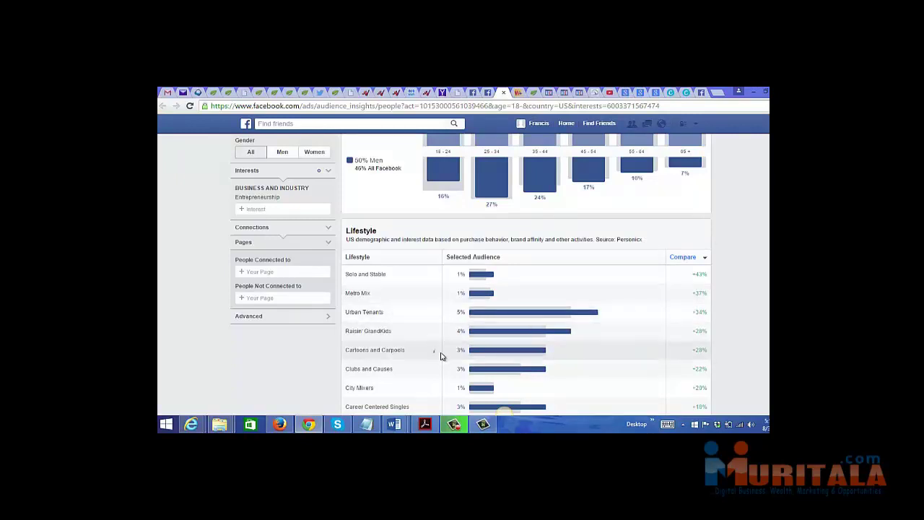
# Examine the audience's relationship status and education level charts, checking the College and Grad School bars.
pyautogui.scroll(-5, 526, 288)
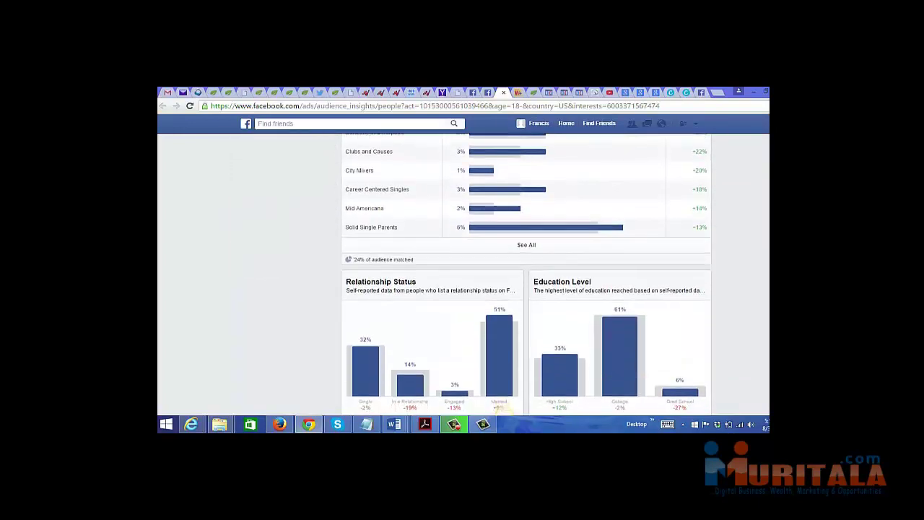
pyautogui.scroll(-2, 620, 308)
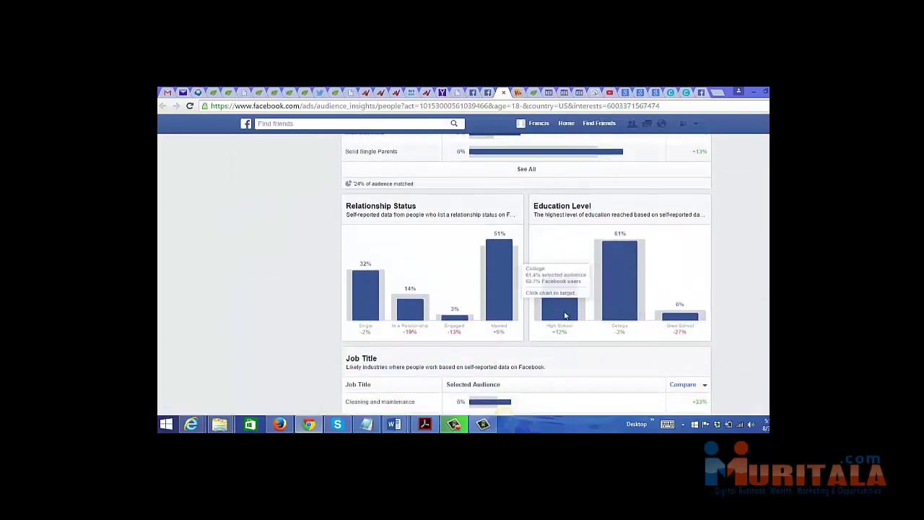
pyautogui.moveTo(627, 267)
pyautogui.moveTo(680, 315)
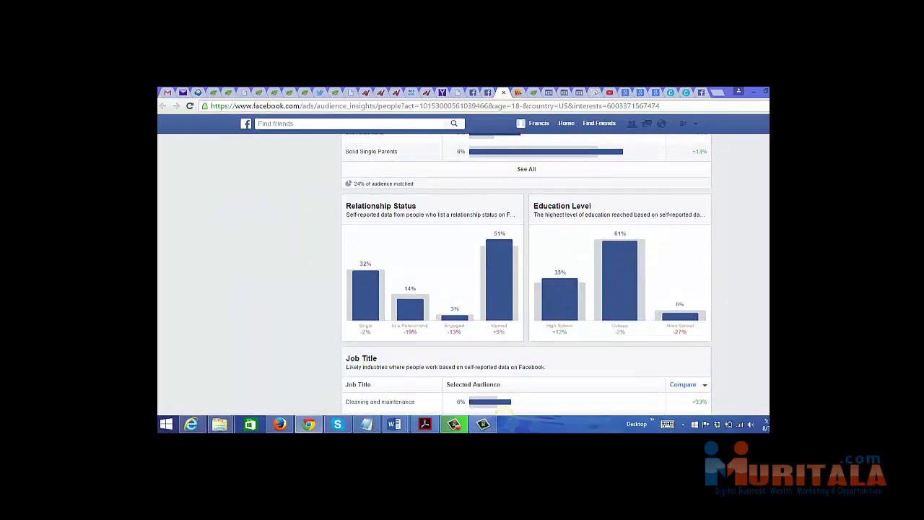
# Review the Job Title breakdown of the audience, comparing industries such as Management and Veterans (US).
pyautogui.scroll(-1, 504, 411)
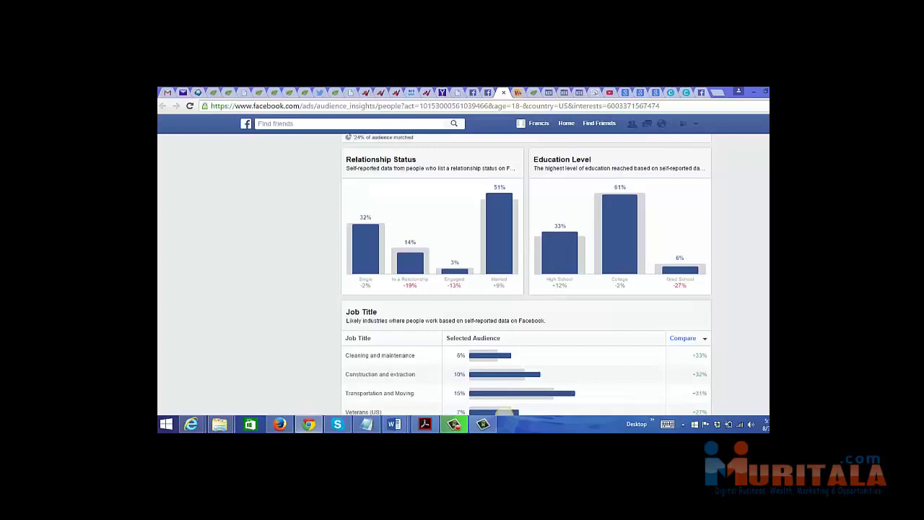
pyautogui.scroll(-3, 525, 274)
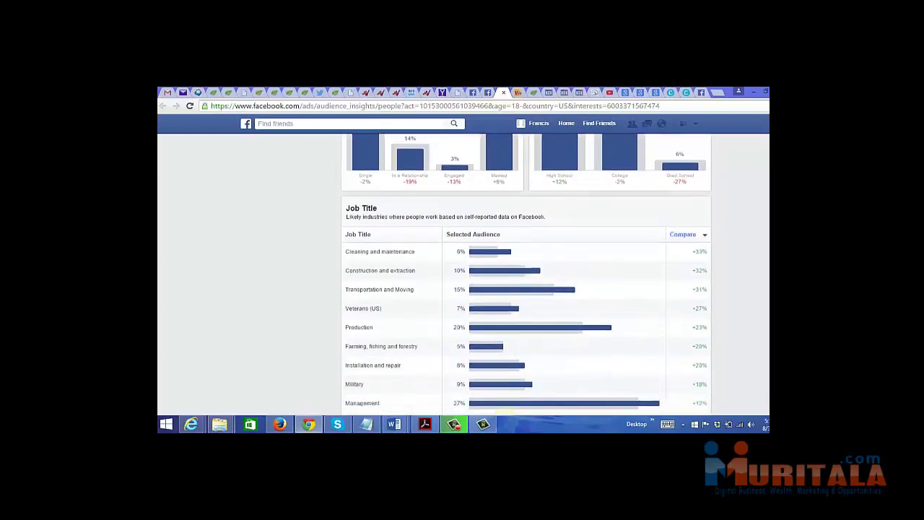
pyautogui.scroll(-1, 575, 336)
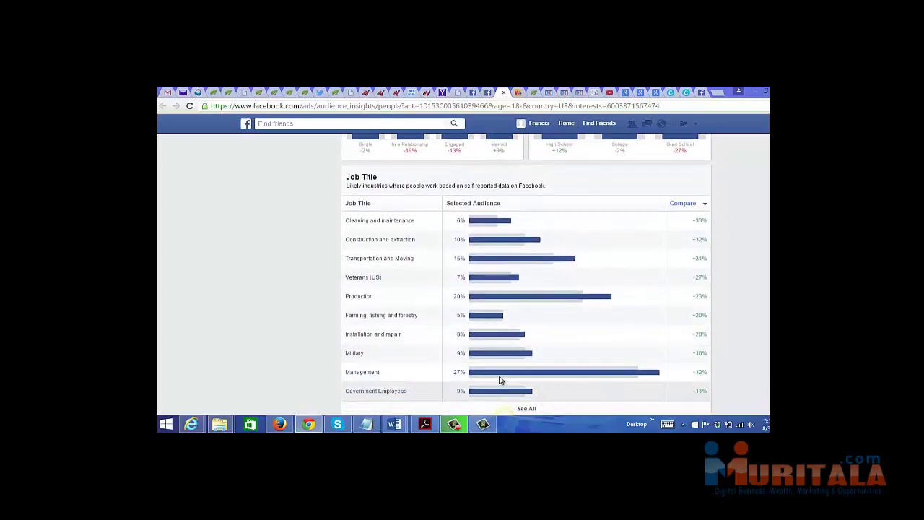
pyautogui.moveTo(589, 371)
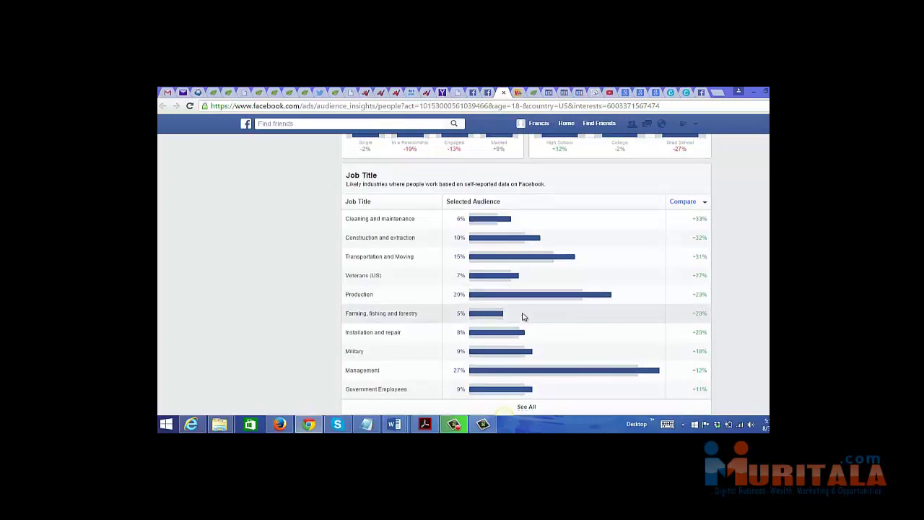
pyautogui.moveTo(516, 276)
pyautogui.scroll(-1, 516, 276)
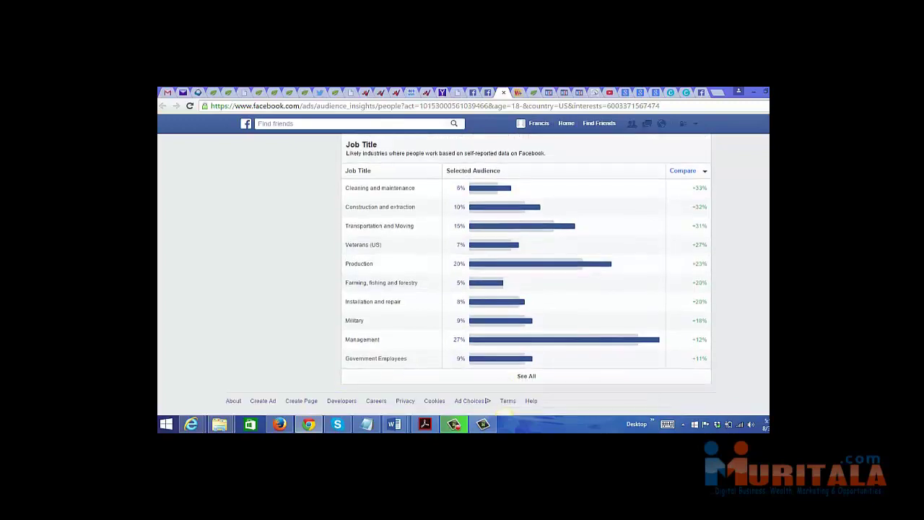
# View the audience's Page Likes insights, examining the top categories and the pages ranked by relevance.
pyautogui.scroll(10, 516, 276)
pyautogui.scroll(3, 505, 411)
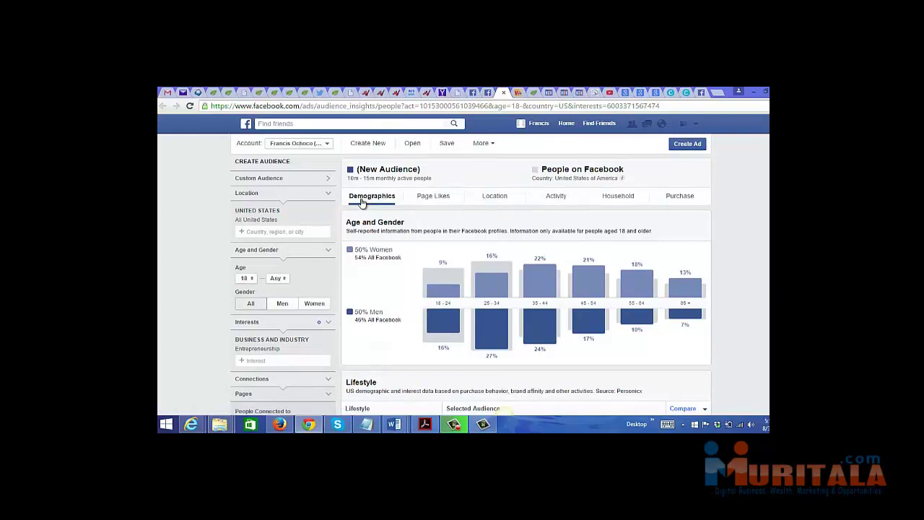
pyautogui.click(437, 196)
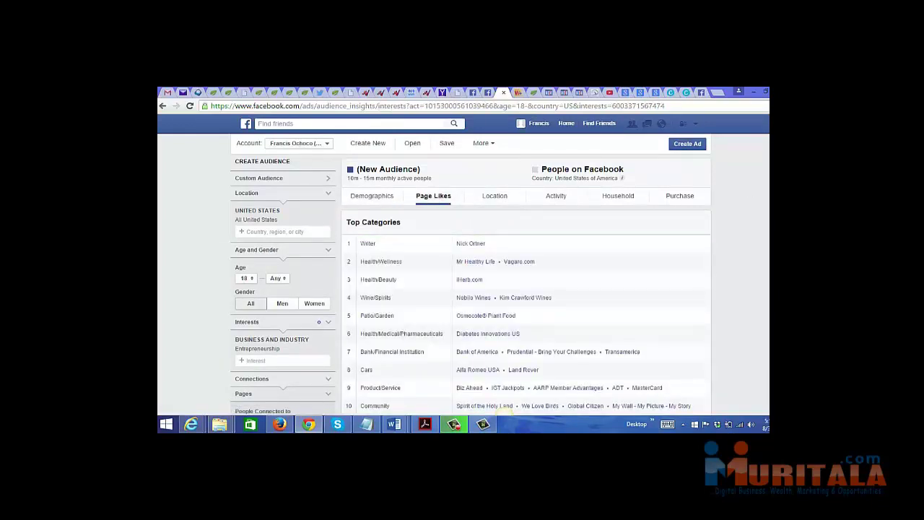
pyautogui.scroll(-1, 503, 409)
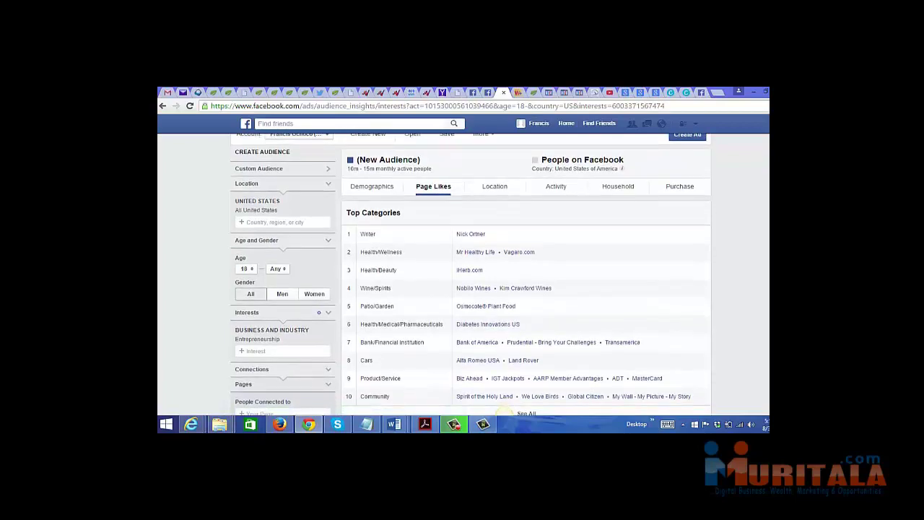
pyautogui.scroll(-5, 438, 241)
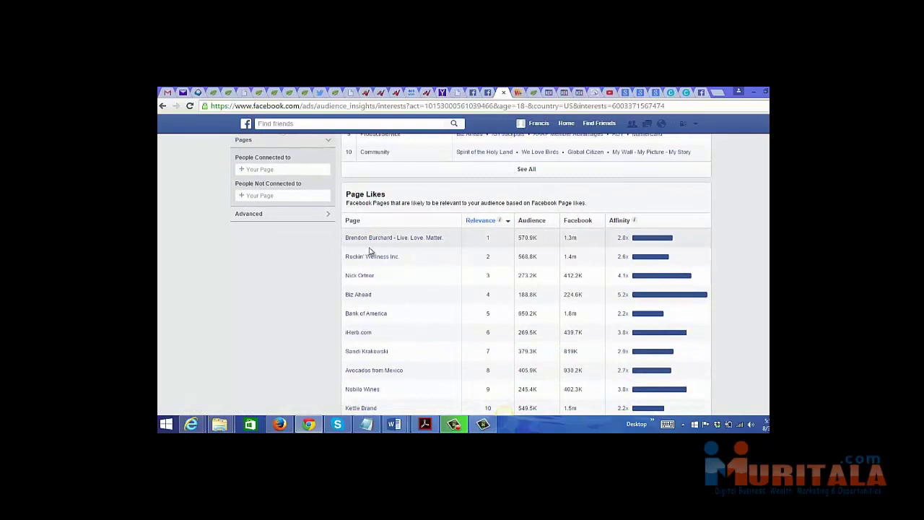
pyautogui.scroll(-1, 471, 274)
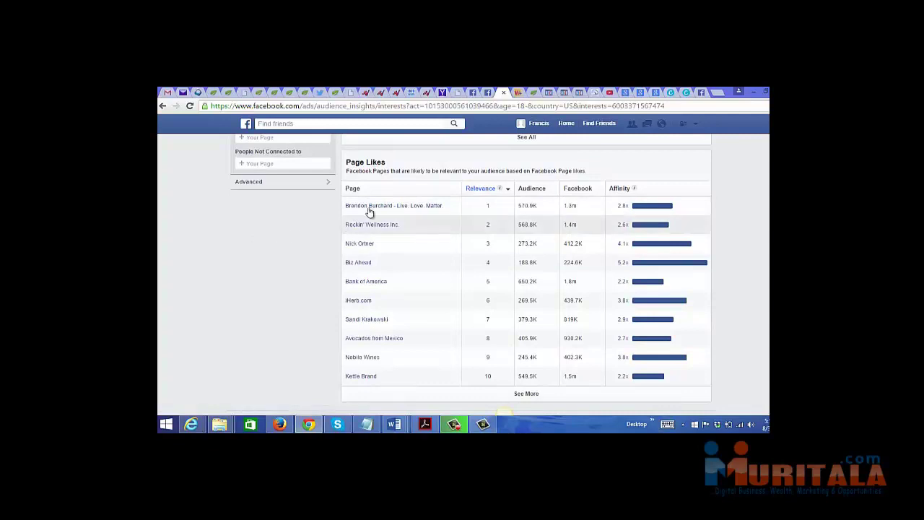
pyautogui.moveTo(386, 208)
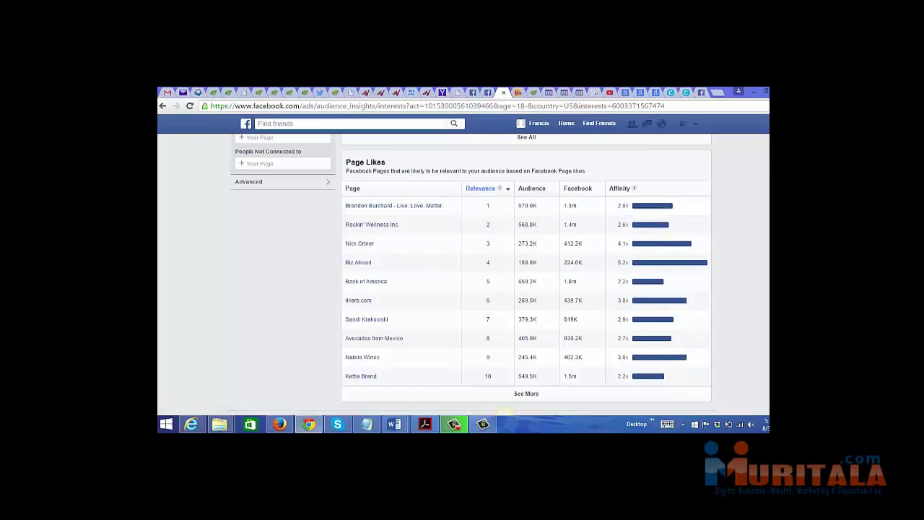
# View the audience's Activity insights and inspect the ads clicked and posts liked figures under Frequency of Activities.
pyautogui.scroll(3, 385, 210)
pyautogui.scroll(3, 524, 203)
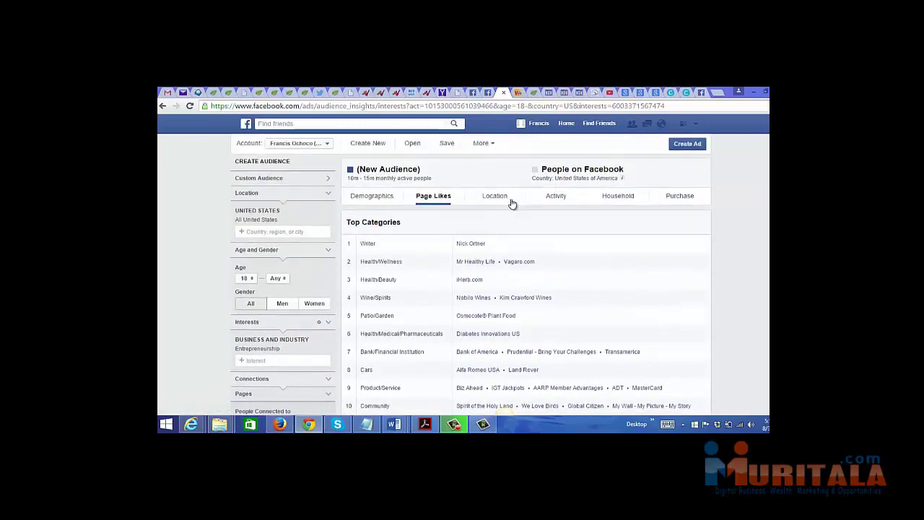
pyautogui.click(556, 200)
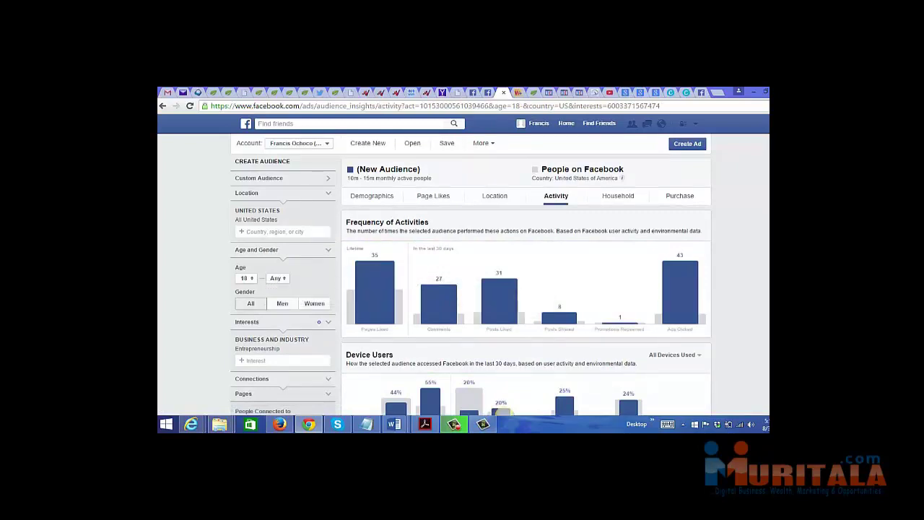
pyautogui.scroll(-1, 502, 411)
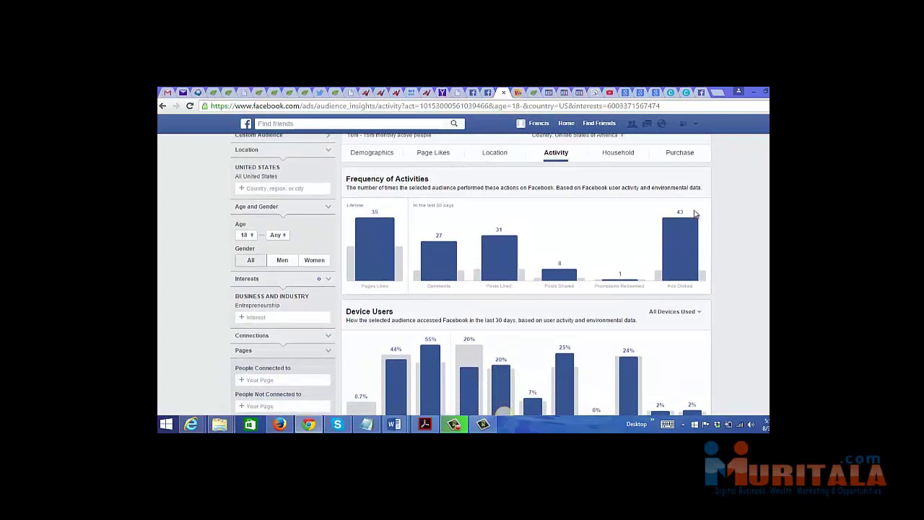
pyautogui.moveTo(677, 265)
pyautogui.moveTo(676, 226)
pyautogui.moveTo(705, 280)
pyautogui.scroll(-1, 503, 413)
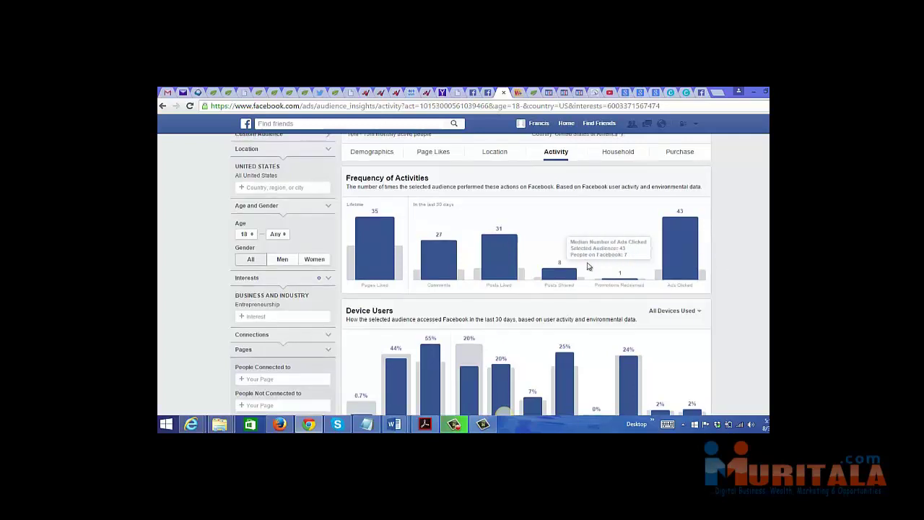
pyautogui.moveTo(496, 275)
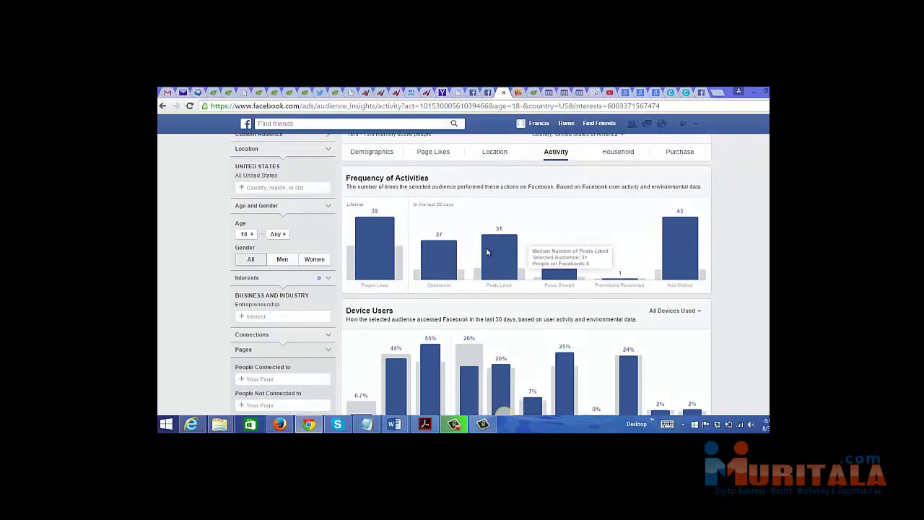
# Inspect the Comments figure under Frequency of Activities and the Device Users bars for mobile, desktop and mobile, and computer.
pyautogui.moveTo(429, 267)
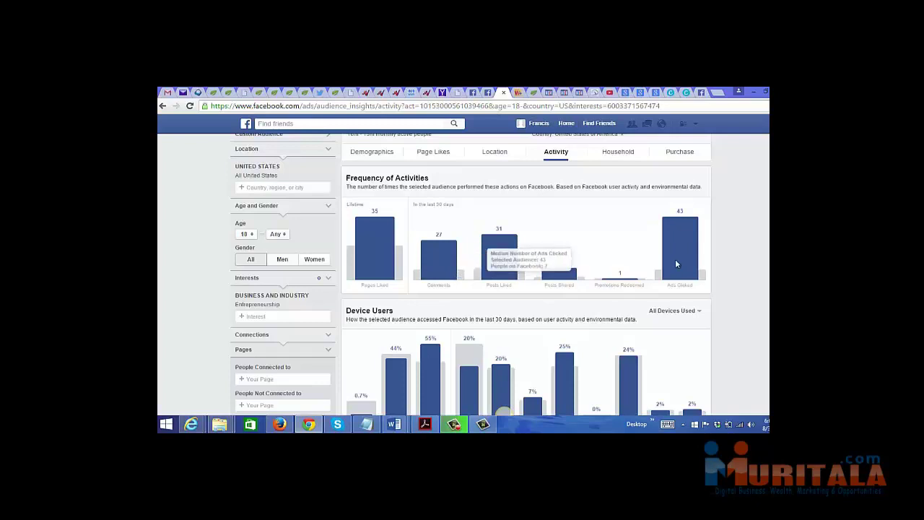
pyautogui.scroll(-3, 503, 413)
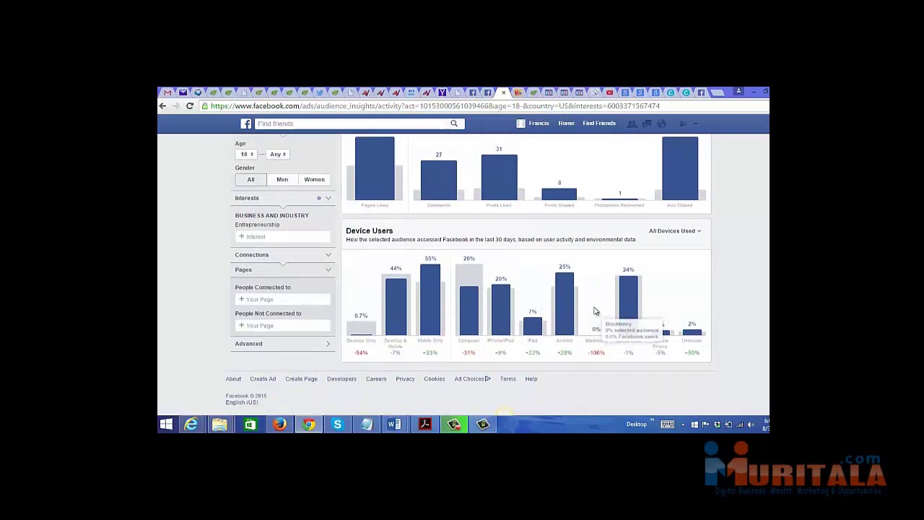
pyautogui.moveTo(562, 274)
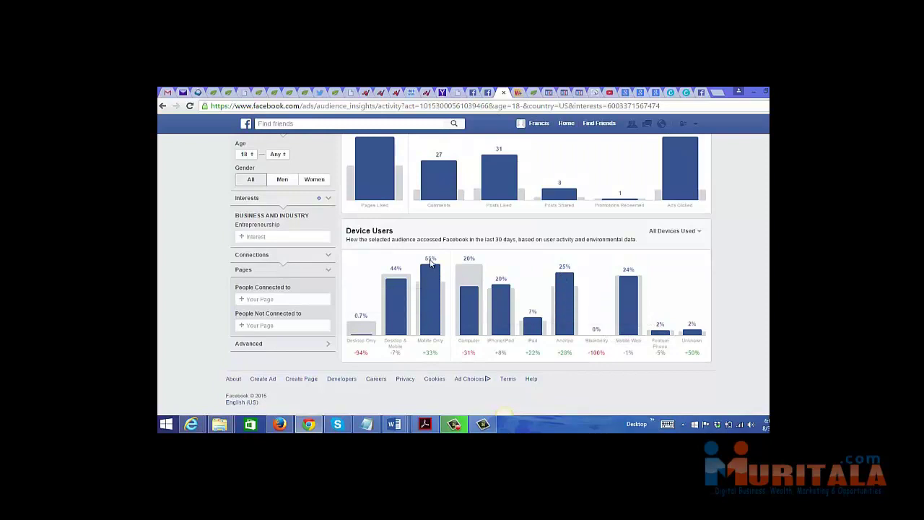
pyautogui.moveTo(401, 292)
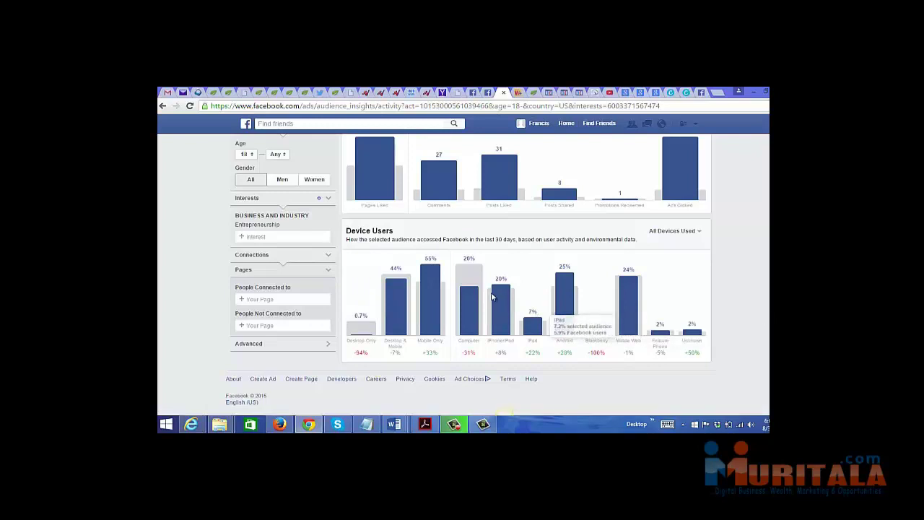
pyautogui.moveTo(465, 294)
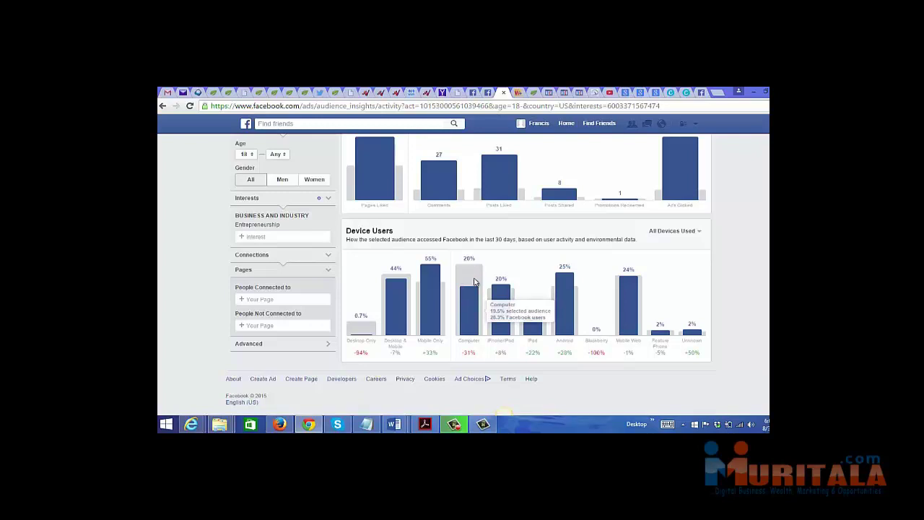
# View the audience's Household insights, examining the Household Income brackets and the Home Ownership chart.
pyautogui.scroll(2, 635, 318)
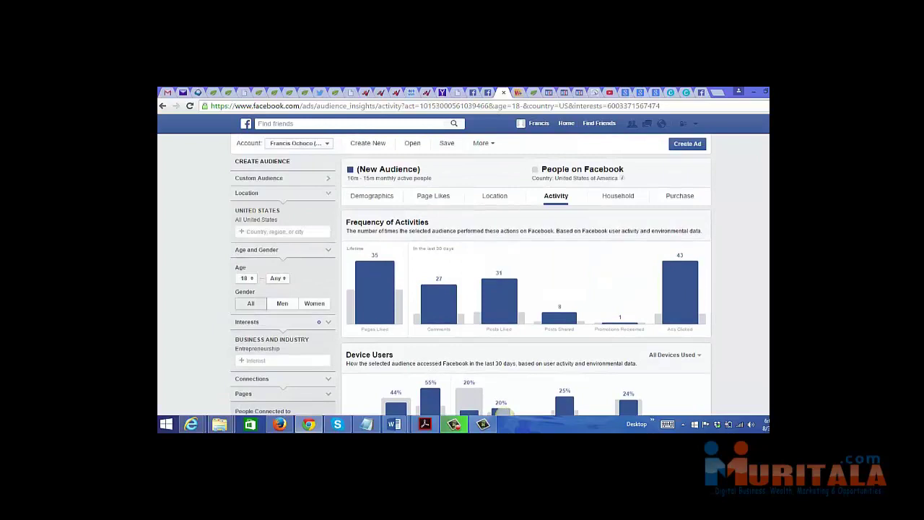
pyautogui.click(617, 197)
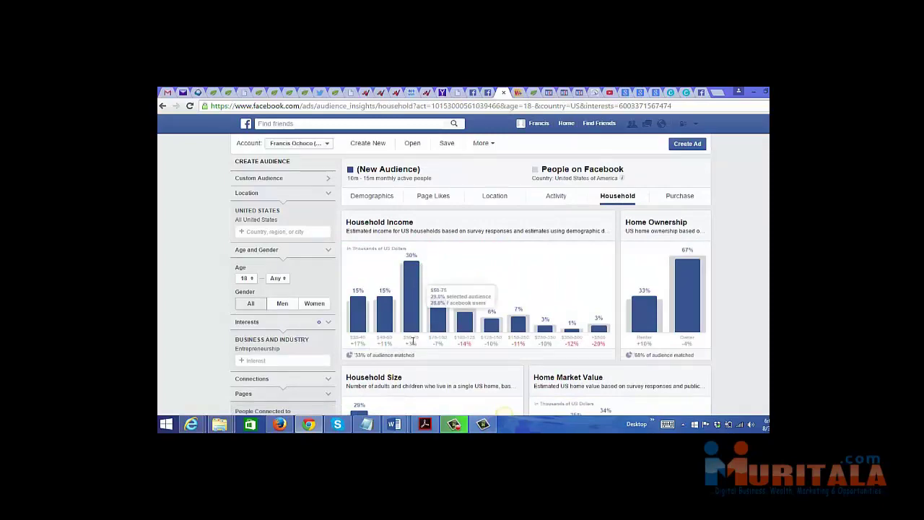
pyautogui.moveTo(412, 340)
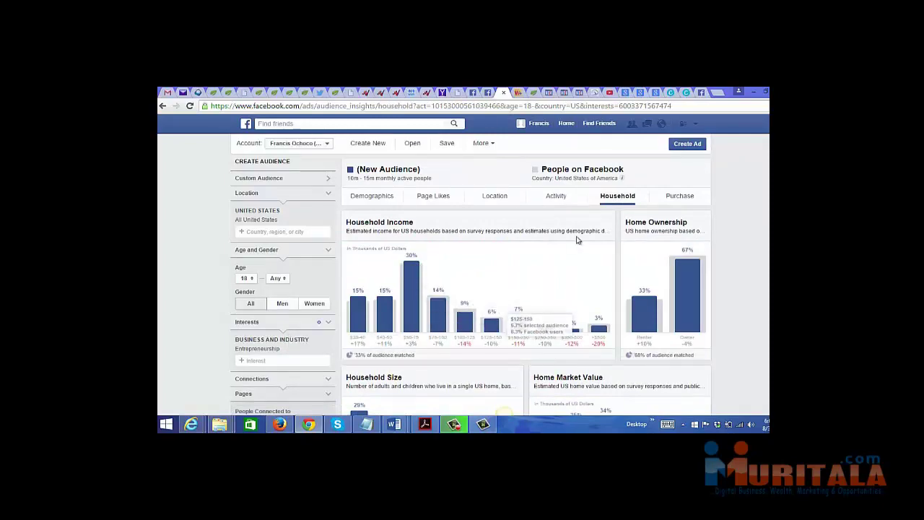
pyautogui.scroll(-3, 691, 234)
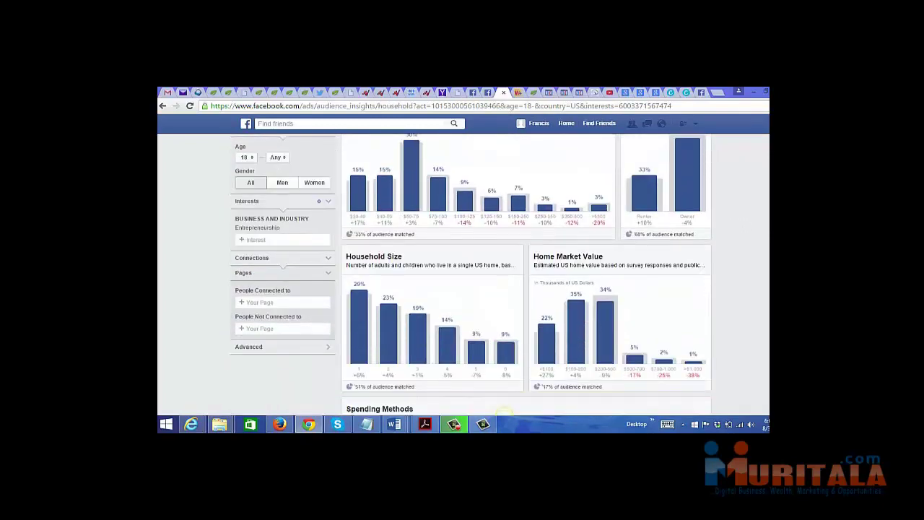
pyautogui.scroll(2, 692, 234)
pyautogui.moveTo(689, 235)
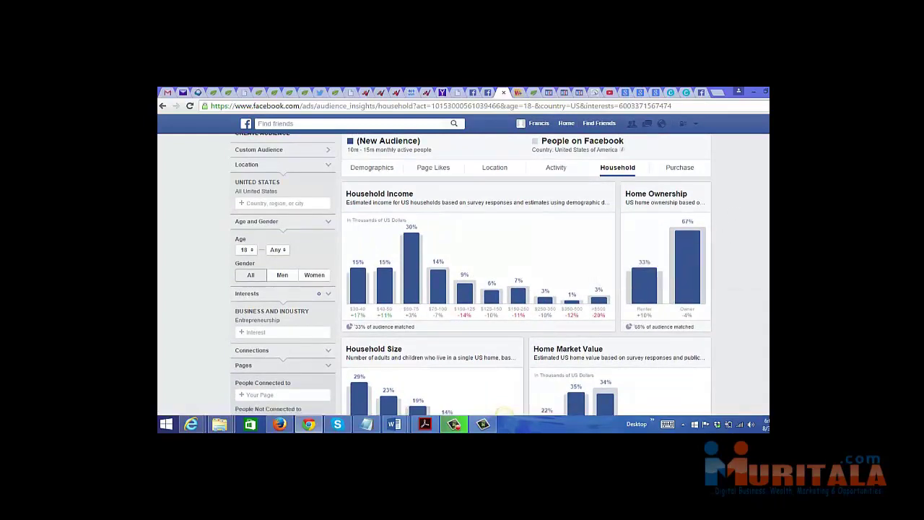
# Examine the audience's Household Size chart and its description, along with the Home Market Value and Spending Methods charts.
pyautogui.scroll(-1, 471, 275)
pyautogui.scroll(-2, 504, 412)
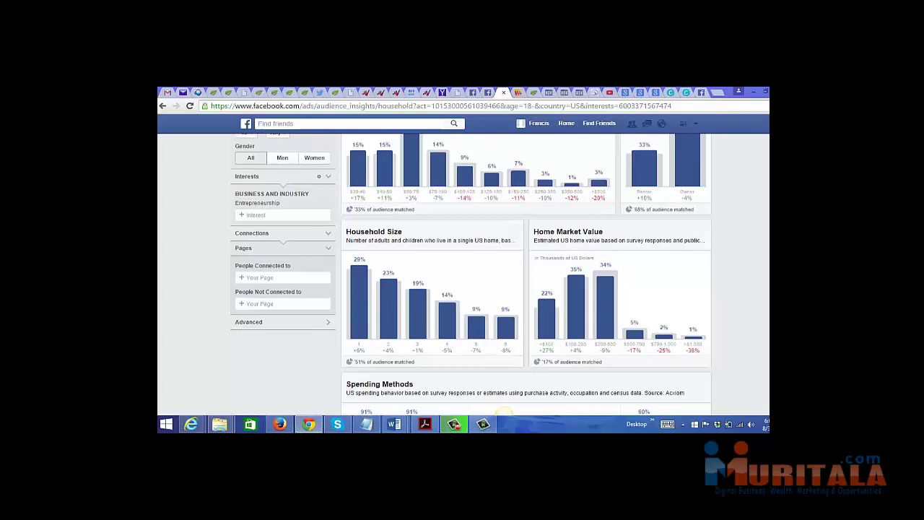
pyautogui.moveTo(402, 229)
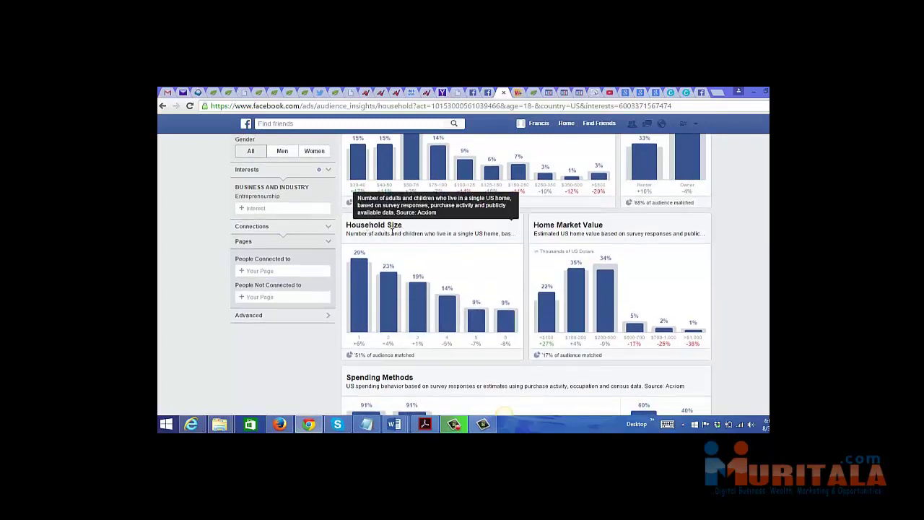
pyautogui.moveTo(425, 233); pyautogui.dragTo(484, 233)
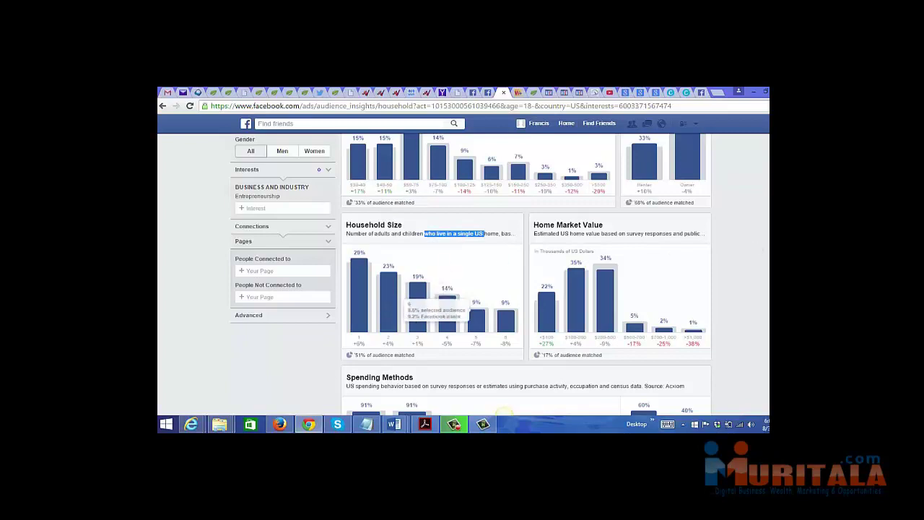
pyautogui.scroll(-1, 433, 288)
pyautogui.scroll(-1, 469, 274)
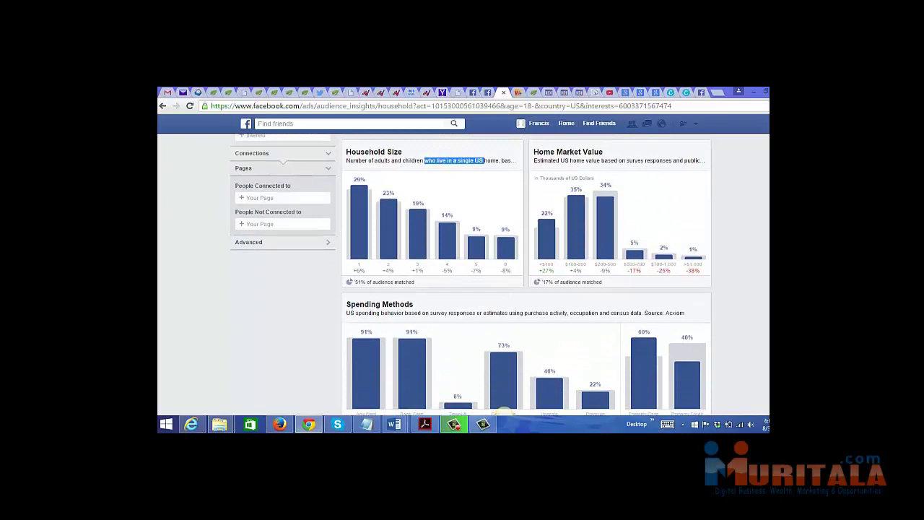
pyautogui.scroll(-1, 501, 412)
# Open the audience's Purchase insights.
pyautogui.scroll(4, 469, 275)
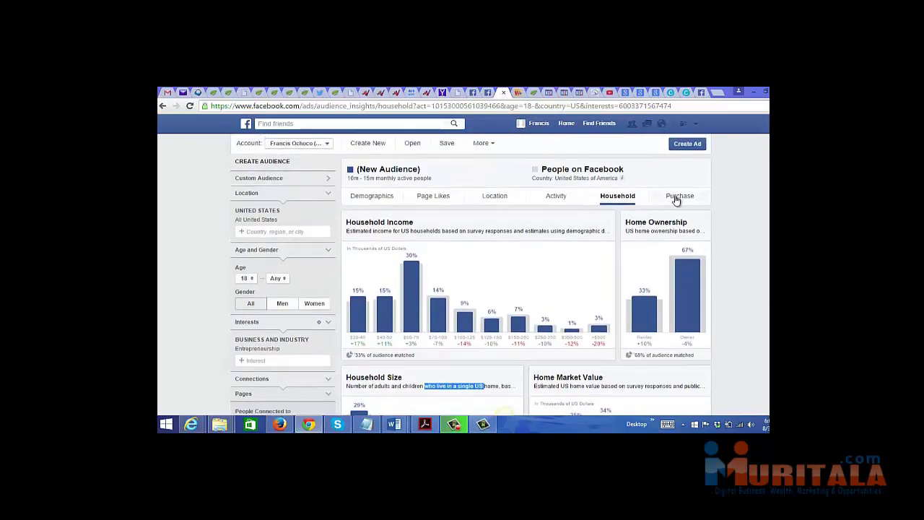
pyautogui.click(675, 197)
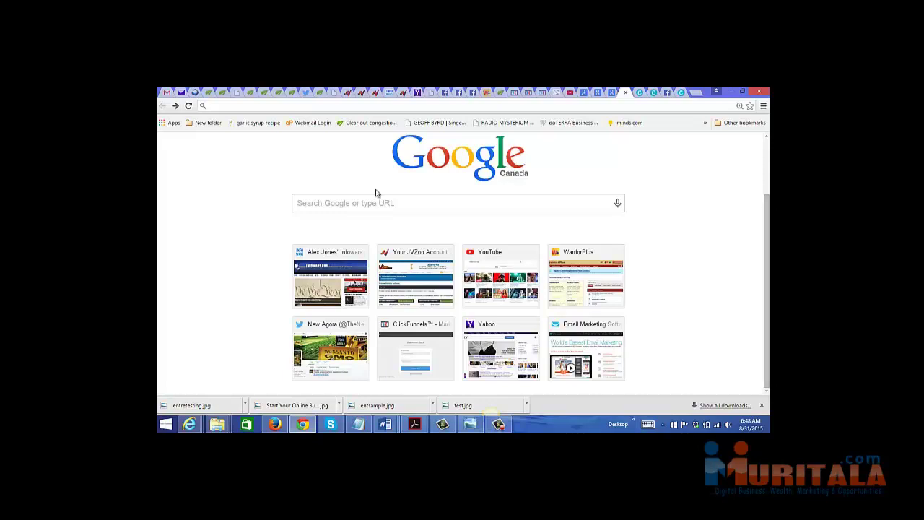
# Search Google for "business" and show the image results.
pyautogui.click(339, 204)
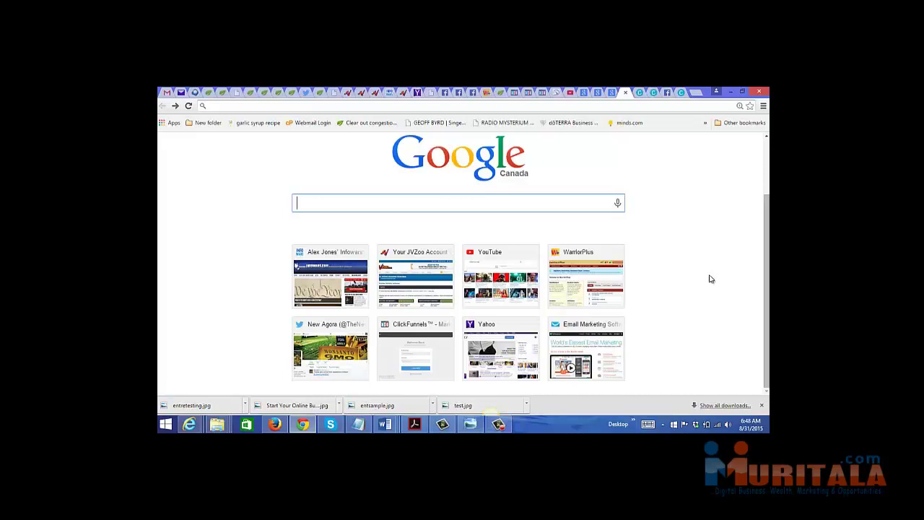
pyautogui.write('bus')
pyautogui.press('Return')
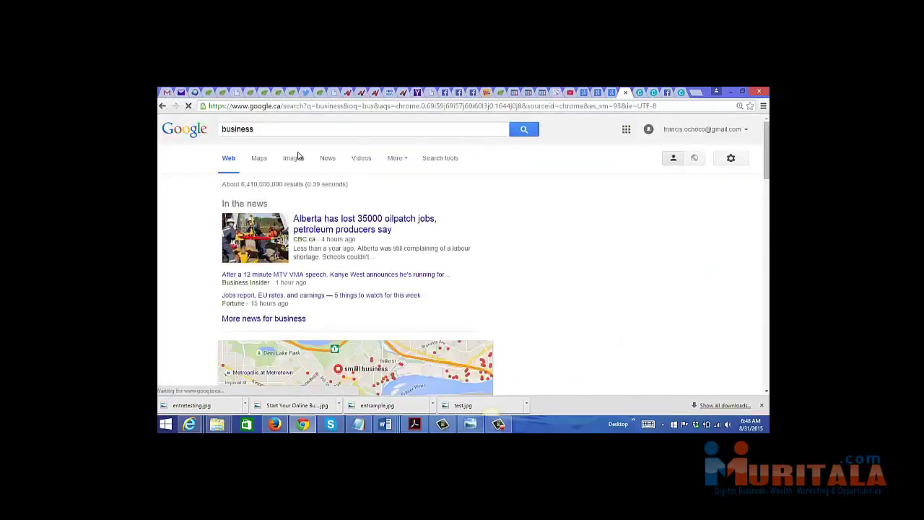
pyautogui.click(294, 159)
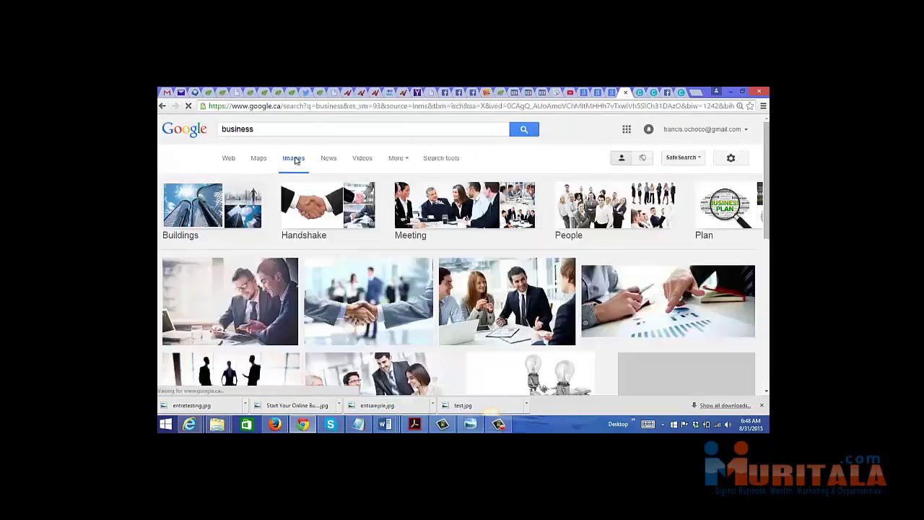
# Browse the business images and save the one of hands pointing at a printed bar chart as businessexample.jpg.
pyautogui.click(765, 141)
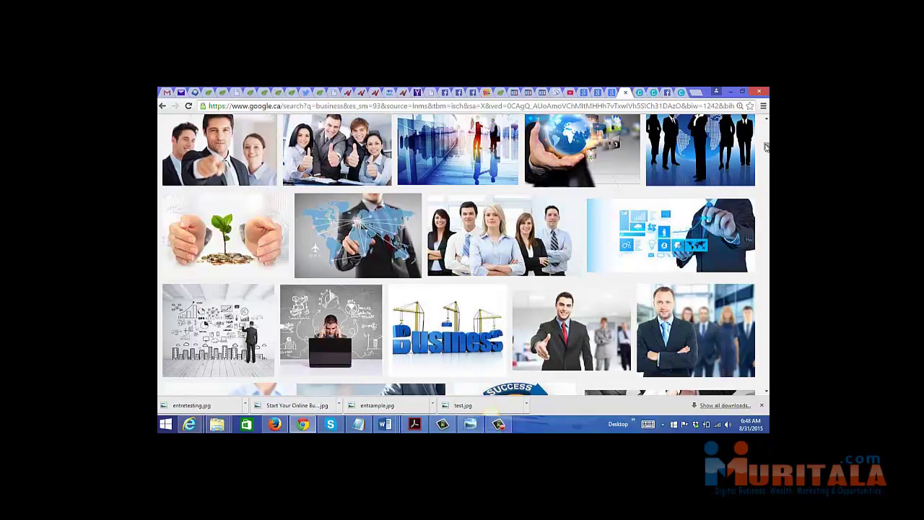
pyautogui.scroll(5, 765, 141)
pyautogui.scroll(3, 765, 138)
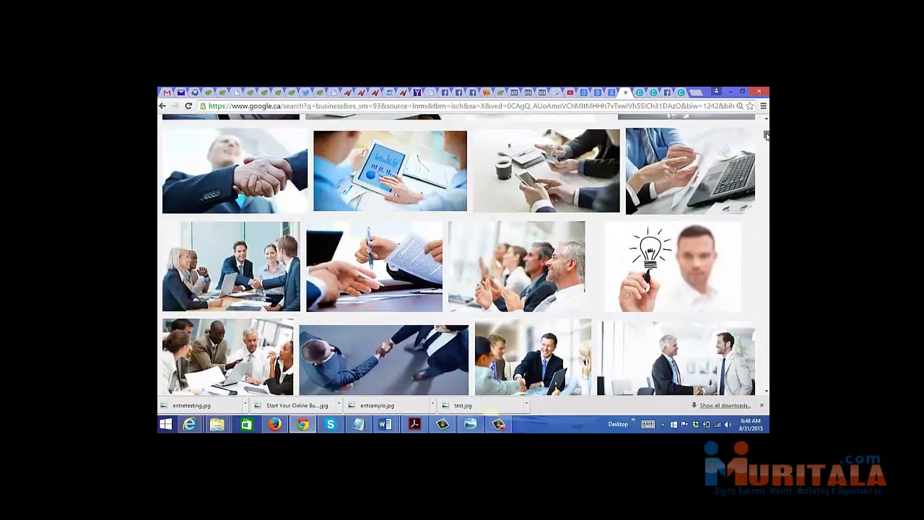
pyautogui.scroll(3, 765, 130)
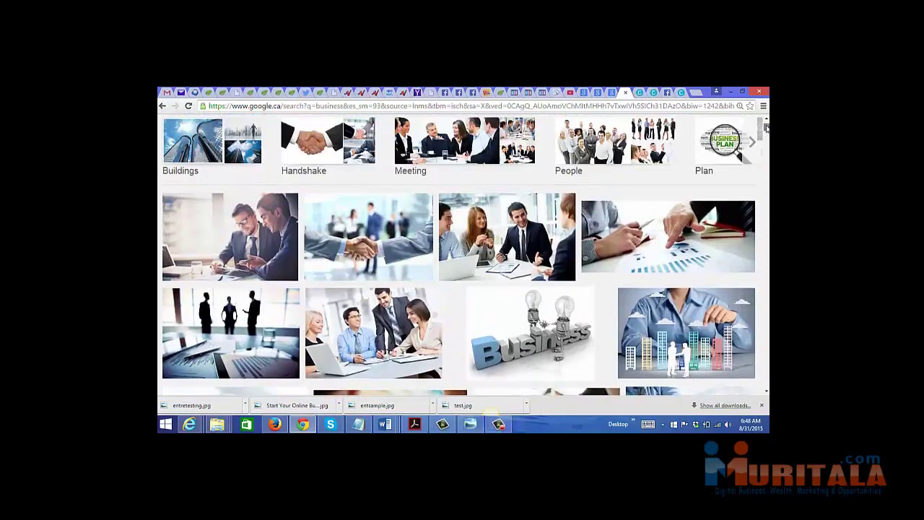
pyautogui.rightClick(629, 254)
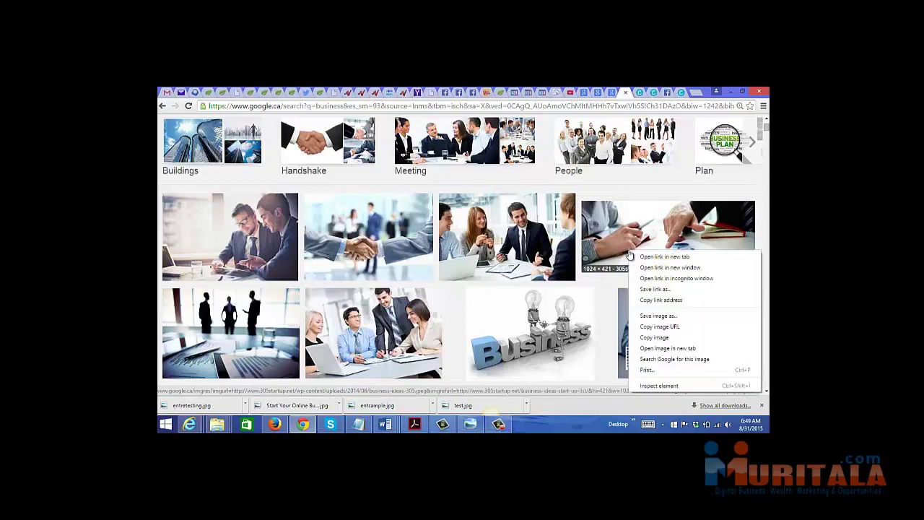
pyautogui.click(645, 314)
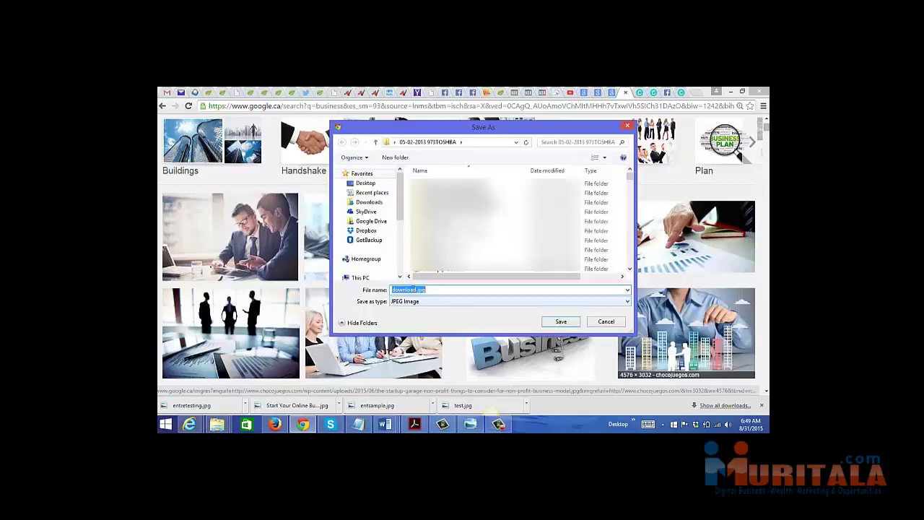
pyautogui.click(396, 289)
pyautogui.moveTo(392, 290); pyautogui.dragTo(423, 289)
pyautogui.write('businessexample')
pyautogui.click(559, 321)
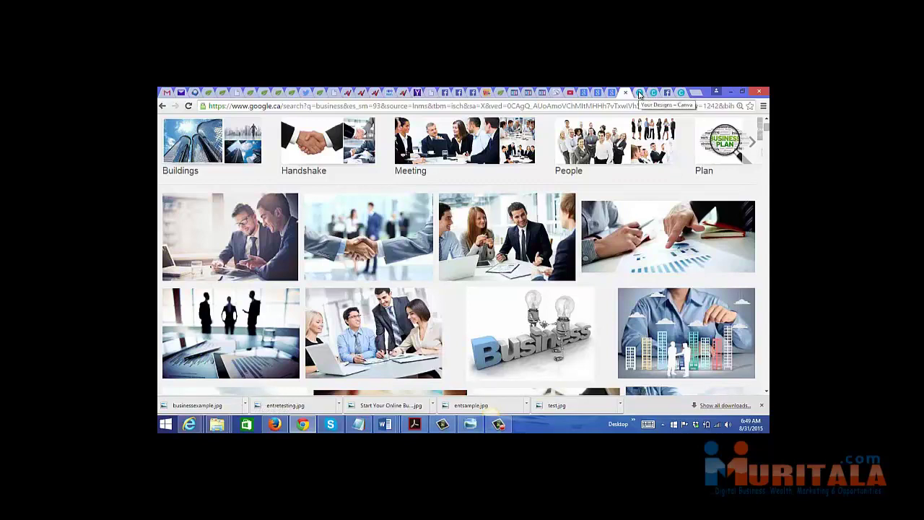
# Switch to Canva and create a new Presentation design.
pyautogui.click(639, 93)
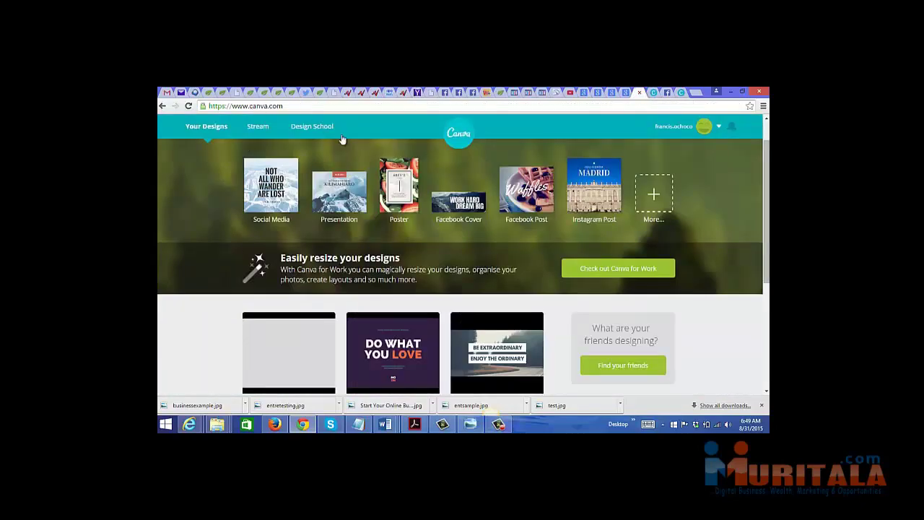
pyautogui.moveTo(768, 212); pyautogui.dragTo(766, 187)
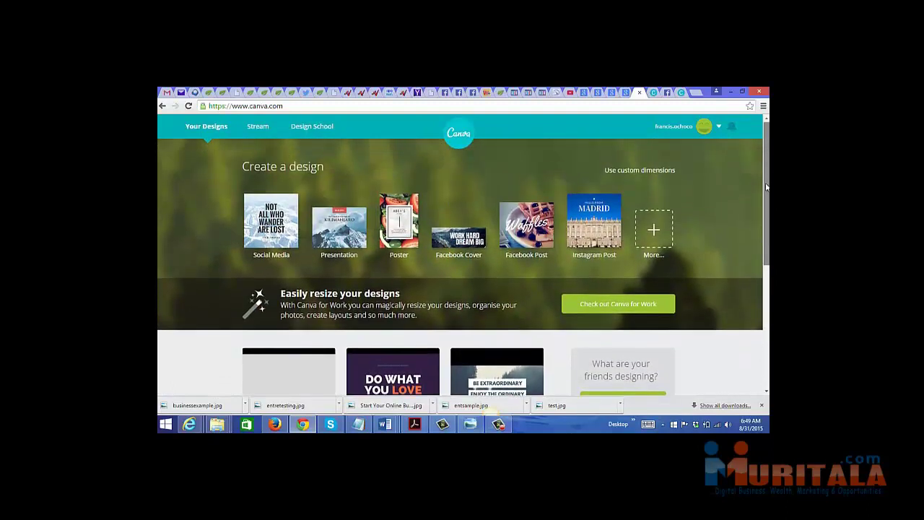
pyautogui.click(343, 219)
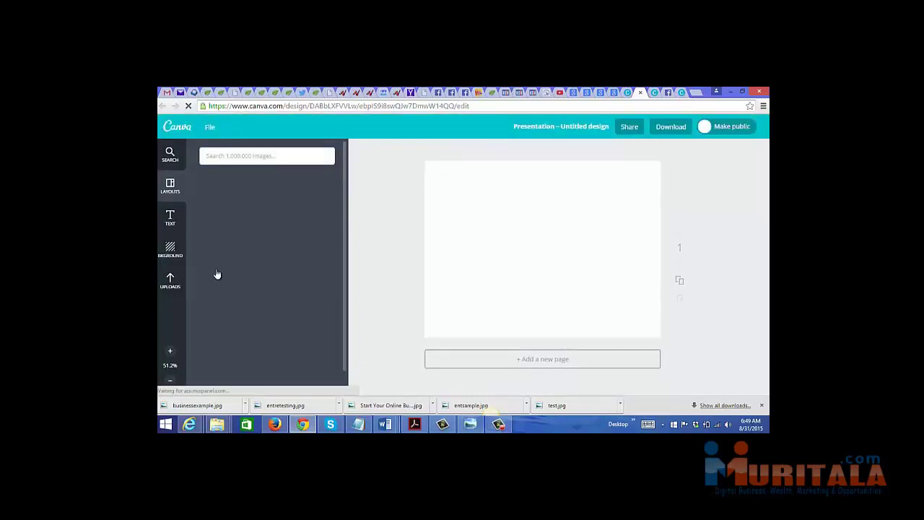
# Upload businessexample.jpg from the computer to the design's image uploads.
pyautogui.click(171, 283)
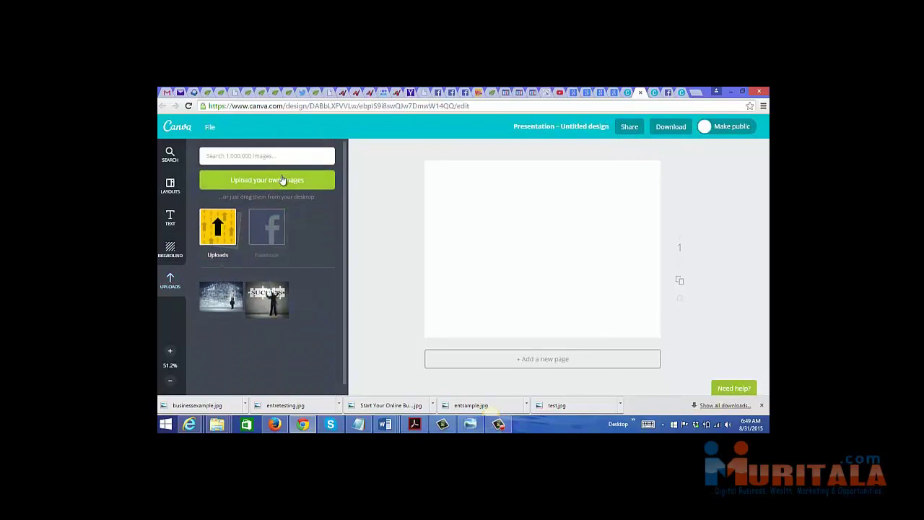
pyautogui.click(282, 181)
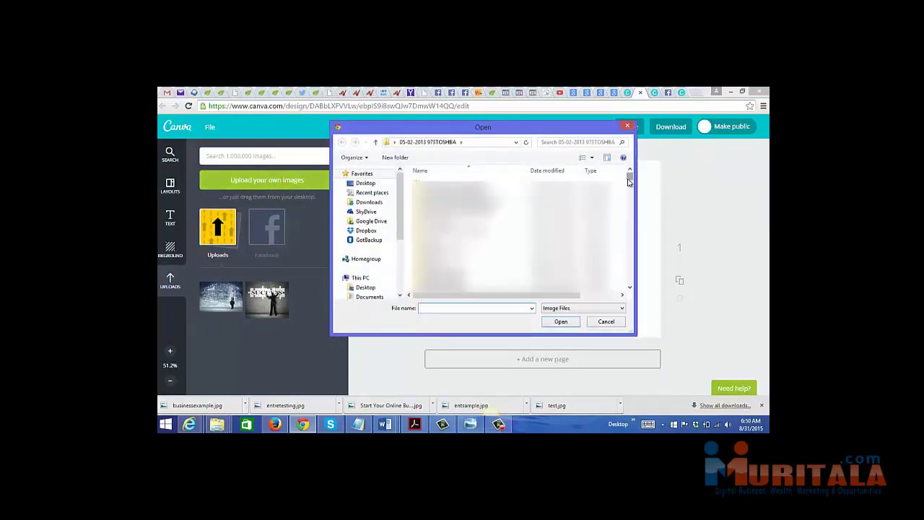
pyautogui.moveTo(629, 179); pyautogui.dragTo(628, 278)
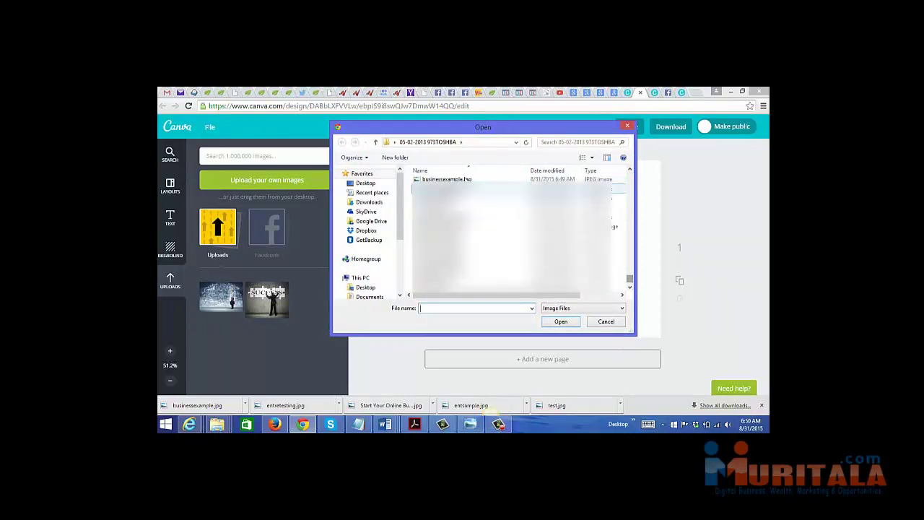
pyautogui.click(446, 180)
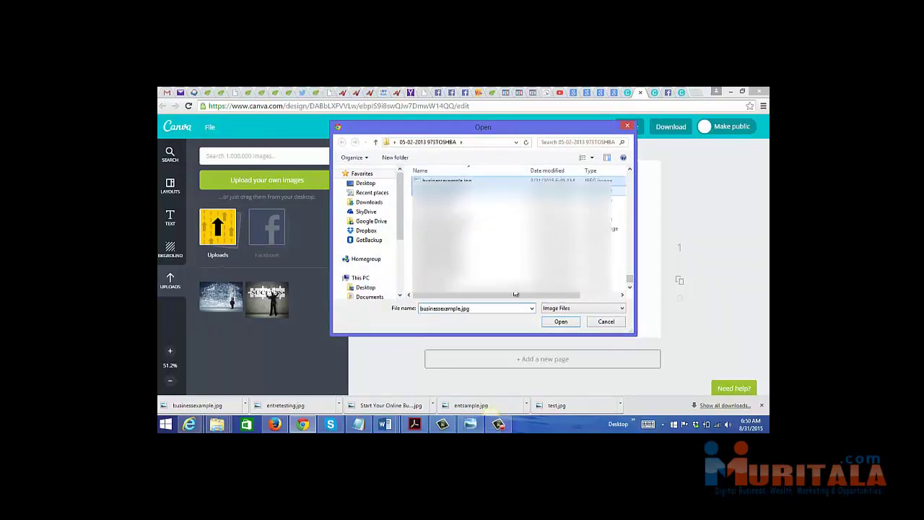
pyautogui.click(562, 321)
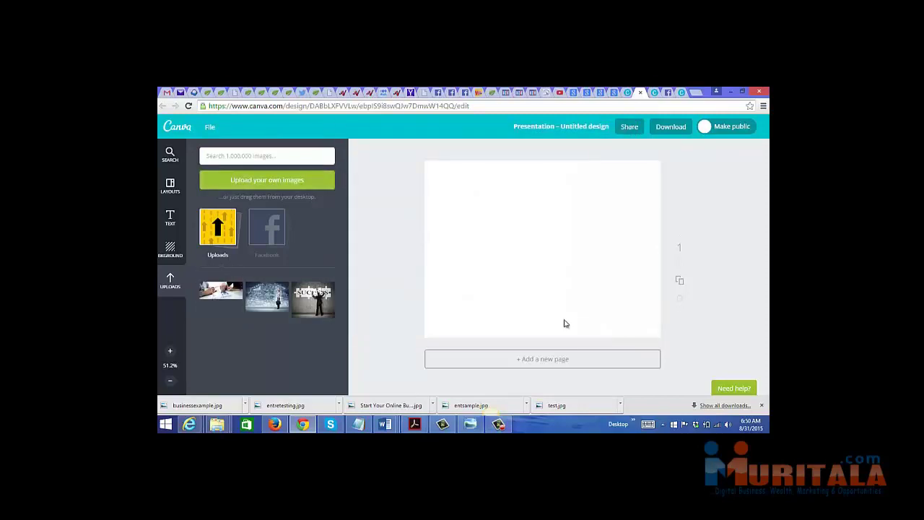
# Place the uploaded bar chart picture on the blank page and enlarge it to cover the whole page.
pyautogui.click(224, 294)
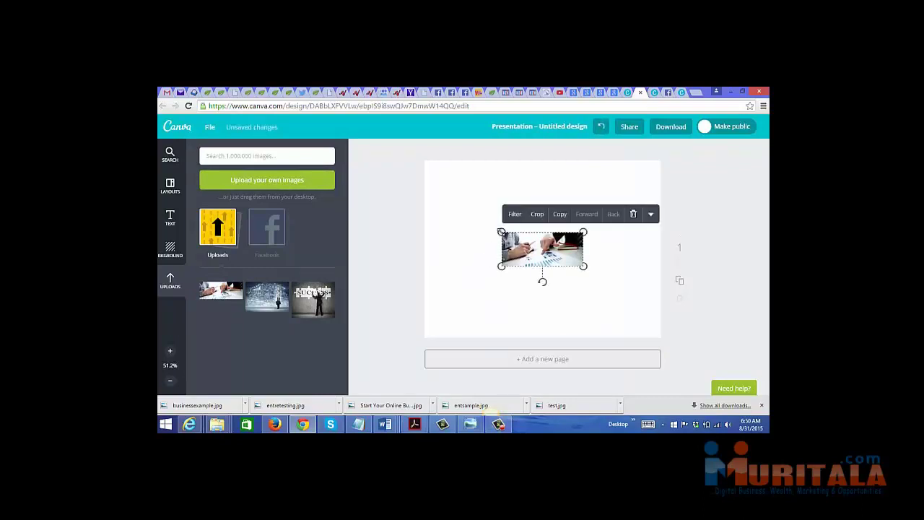
pyautogui.moveTo(503, 234); pyautogui.dragTo(460, 201)
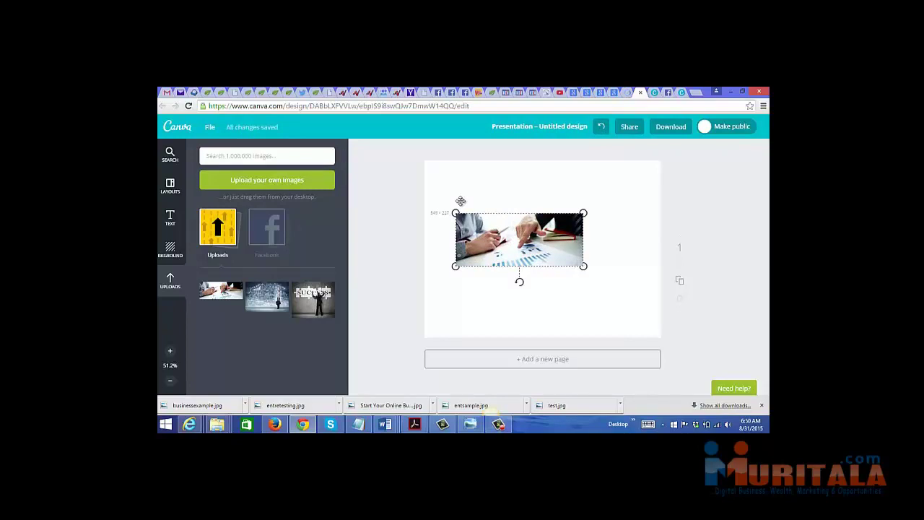
pyautogui.moveTo(460, 201); pyautogui.dragTo(431, 191)
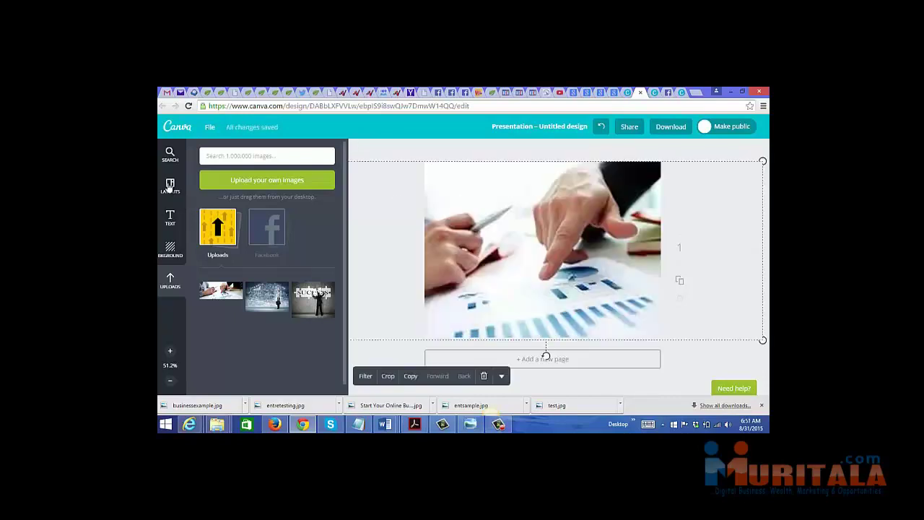
# Add a heading over the picture reading "Start an online business with this free report".
pyautogui.click(170, 217)
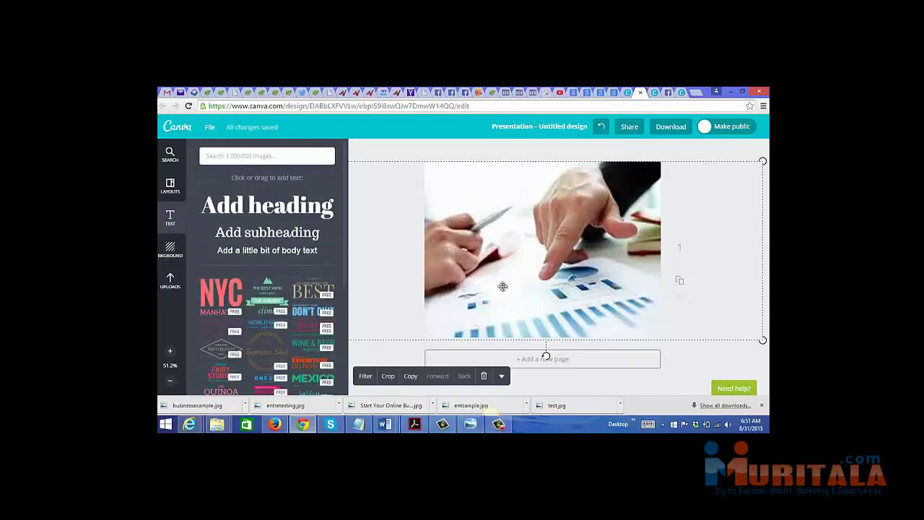
pyautogui.click(271, 210)
pyautogui.doubleClick(534, 257)
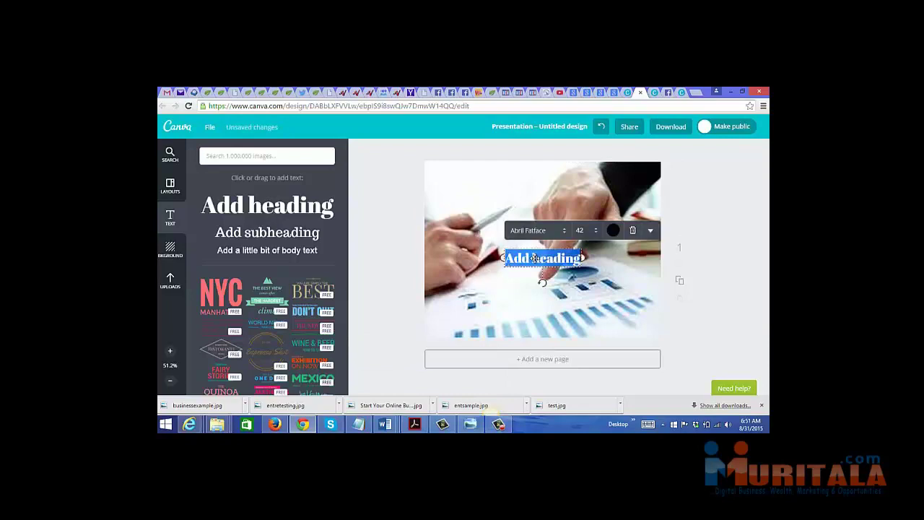
pyautogui.click(171, 280)
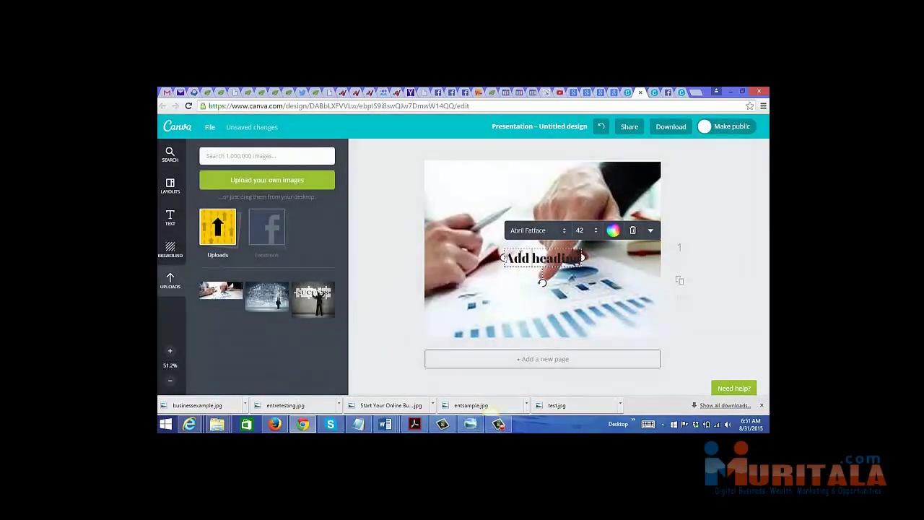
pyautogui.moveTo(508, 258); pyautogui.dragTo(580, 257)
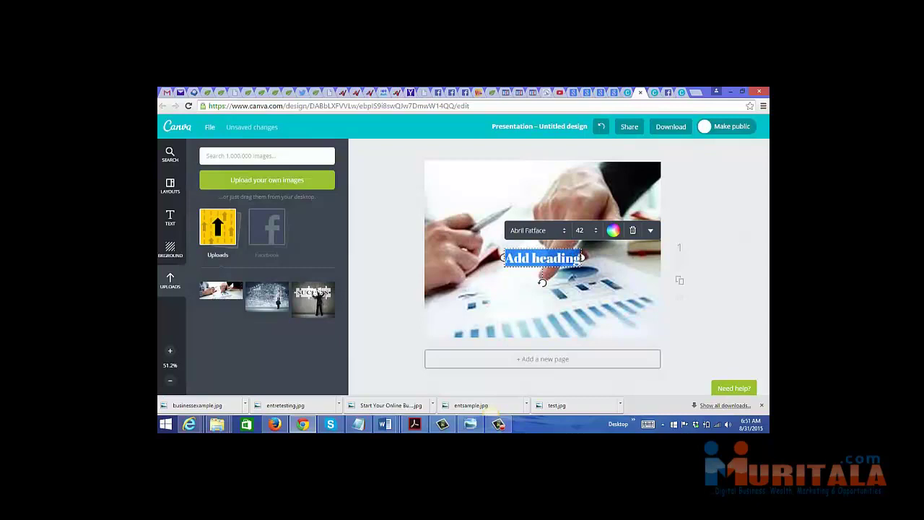
pyautogui.write('St')
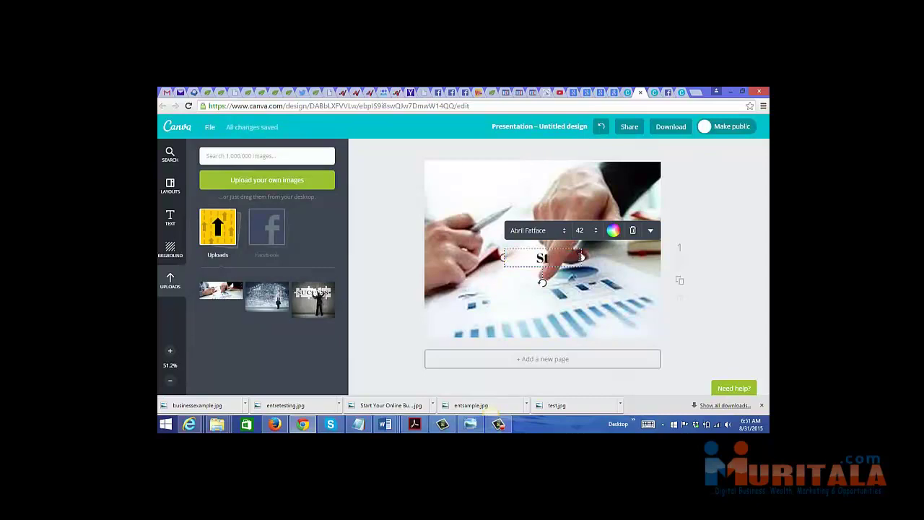
pyautogui.write('art an onli')
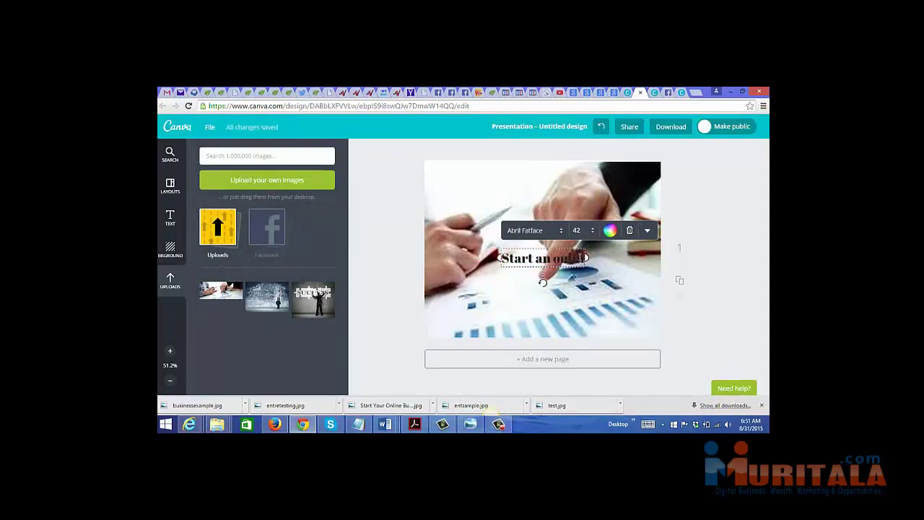
pyautogui.write('ne busine')
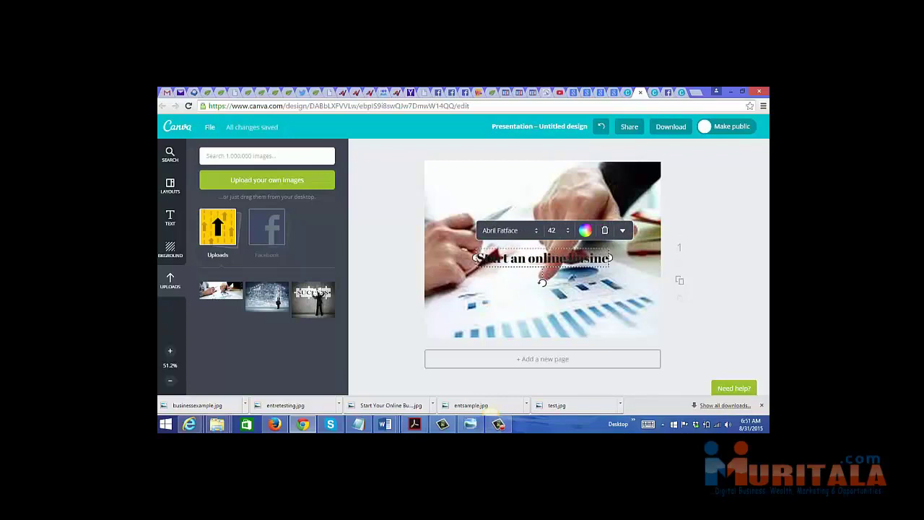
pyautogui.write('ss')
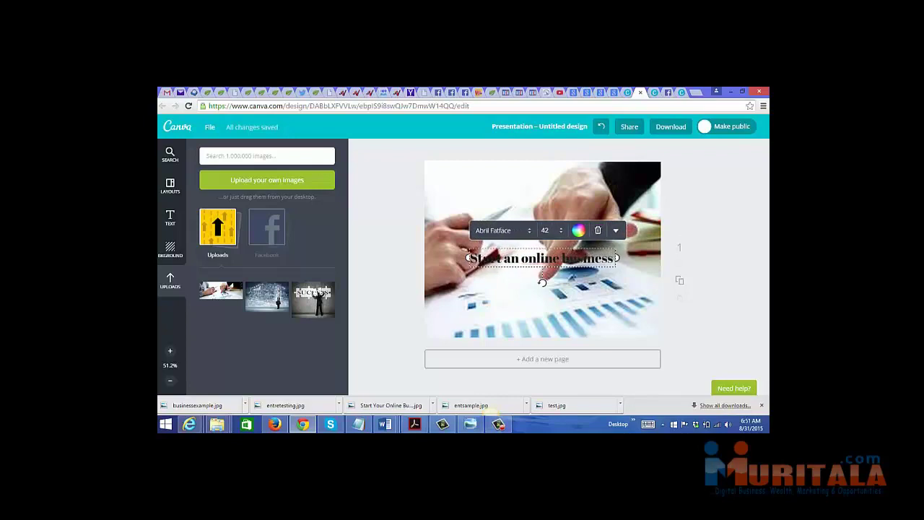
pyautogui.moveTo(491, 414)
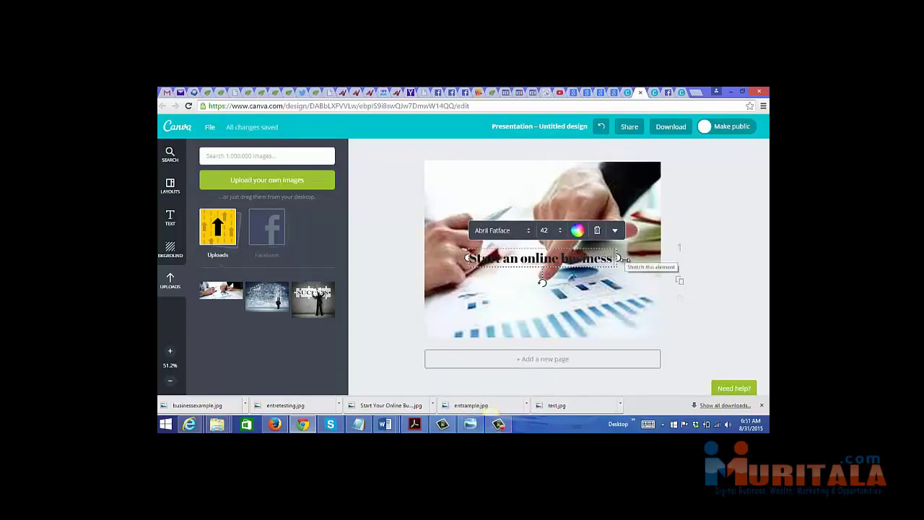
pyautogui.write('with this')
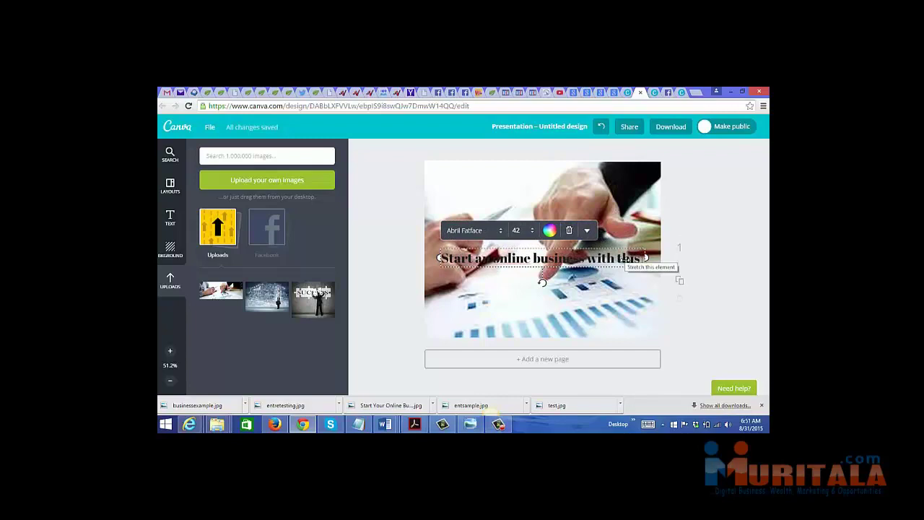
pyautogui.write(' free report')
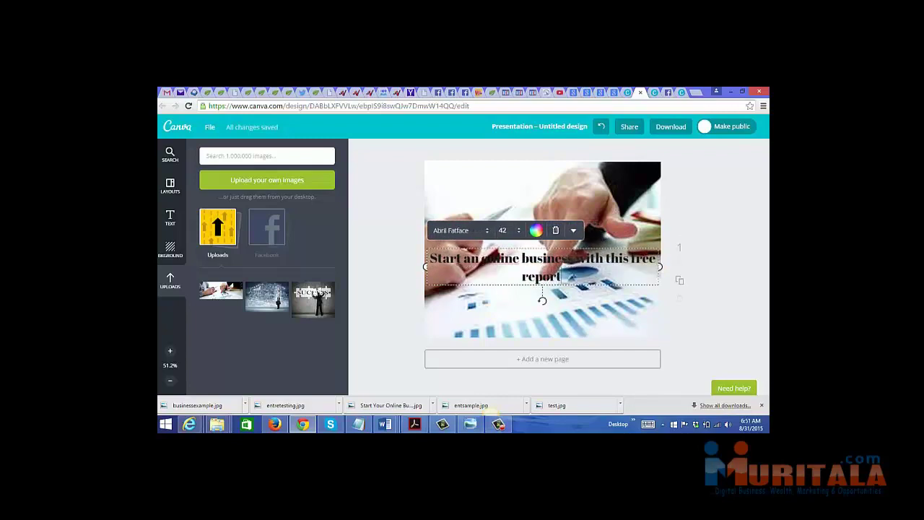
# Colour the entire heading text red.
pyautogui.press('Home')
pyautogui.hotkey('shift', 'Up')
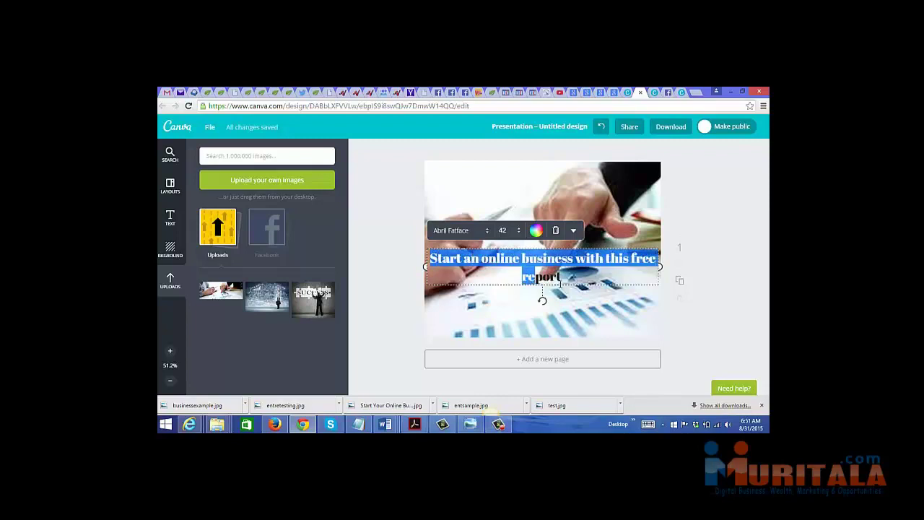
pyautogui.press('Right')
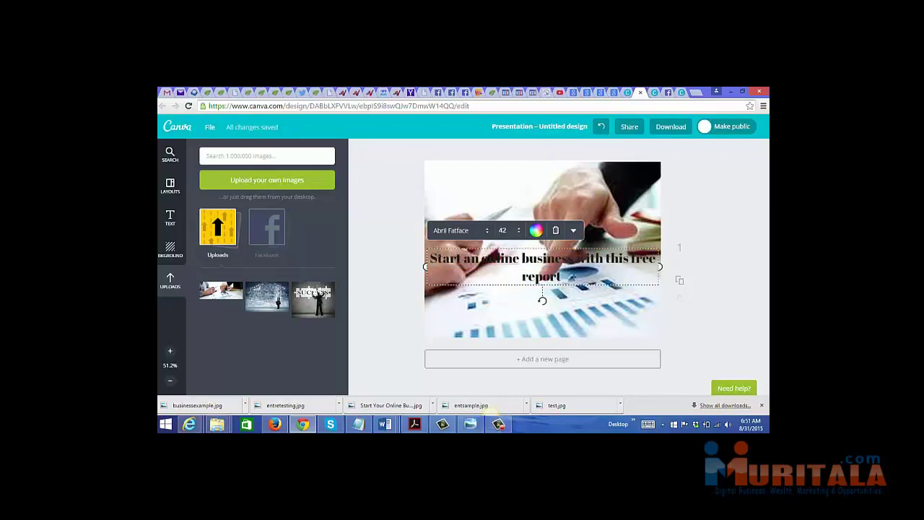
pyautogui.hotkey('ctrl', 'shift', 'Right')
pyautogui.hotkey('shift', 'Down')
pyautogui.hotkey('shift', 'End')
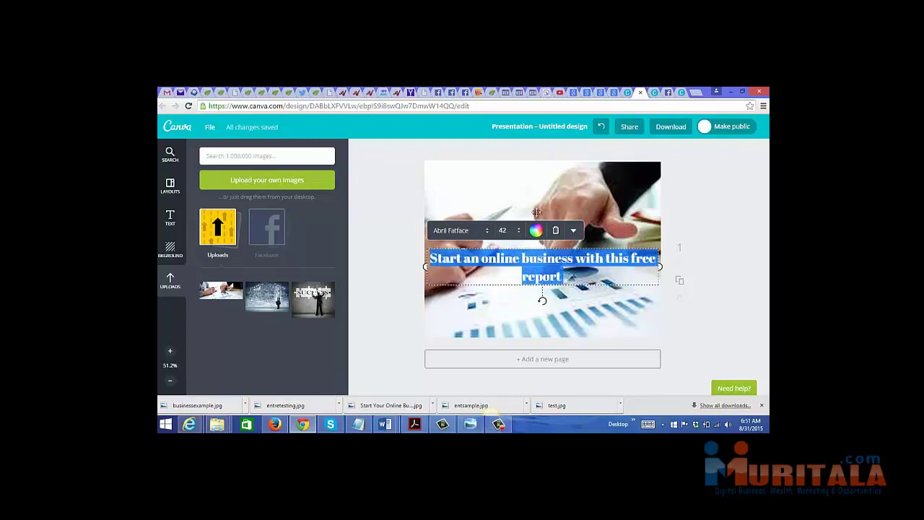
pyautogui.click(539, 230)
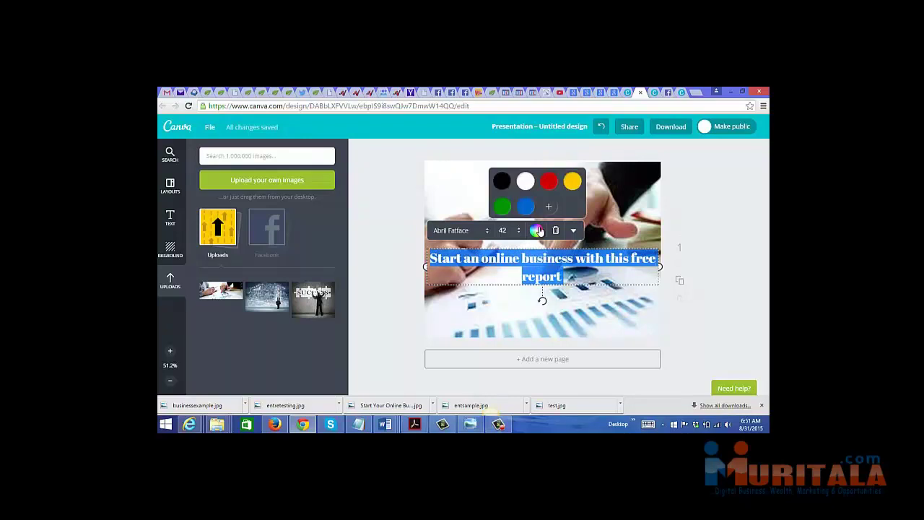
pyautogui.click(550, 183)
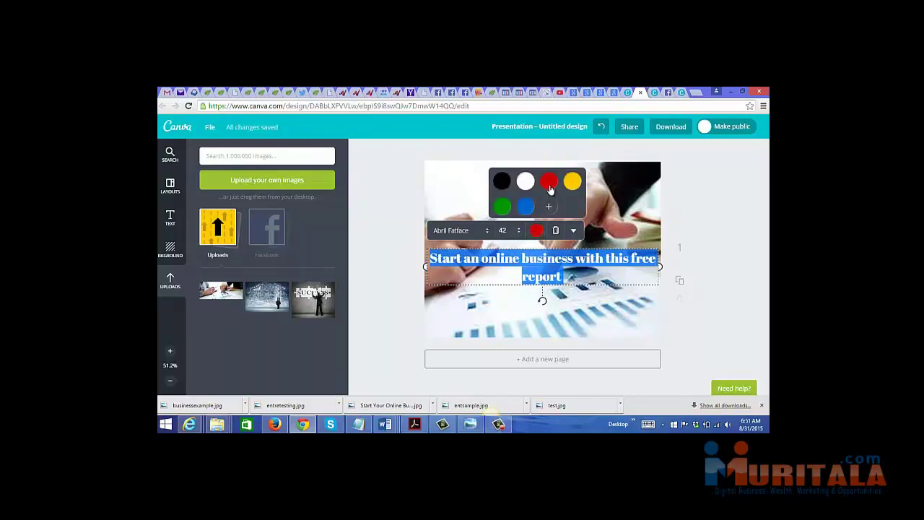
pyautogui.click(719, 270)
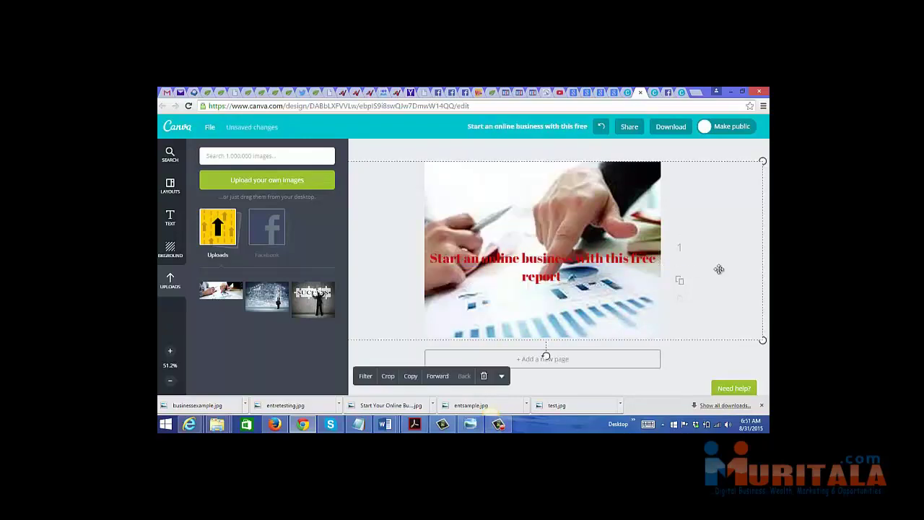
# Deselect the heading and the picture, and open the design's download options.
pyautogui.click(564, 263)
pyautogui.moveTo(554, 259); pyautogui.dragTo(561, 277)
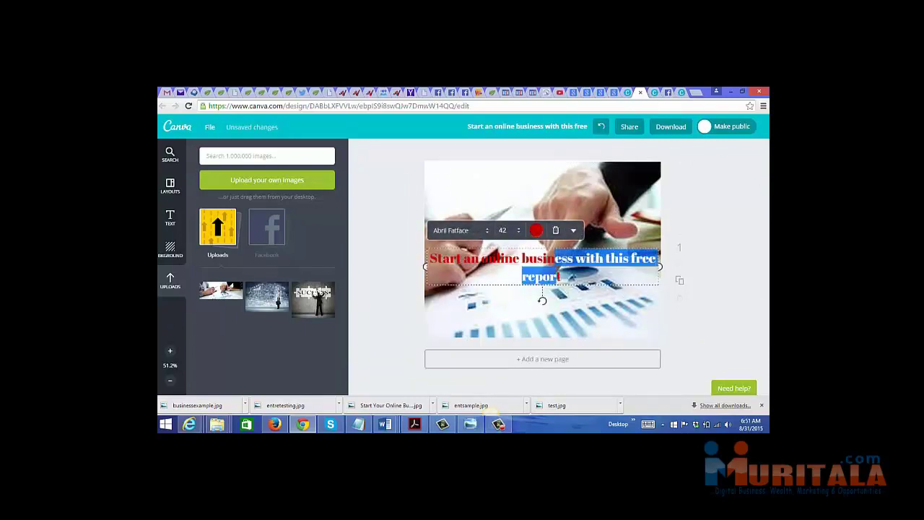
pyautogui.click(737, 283)
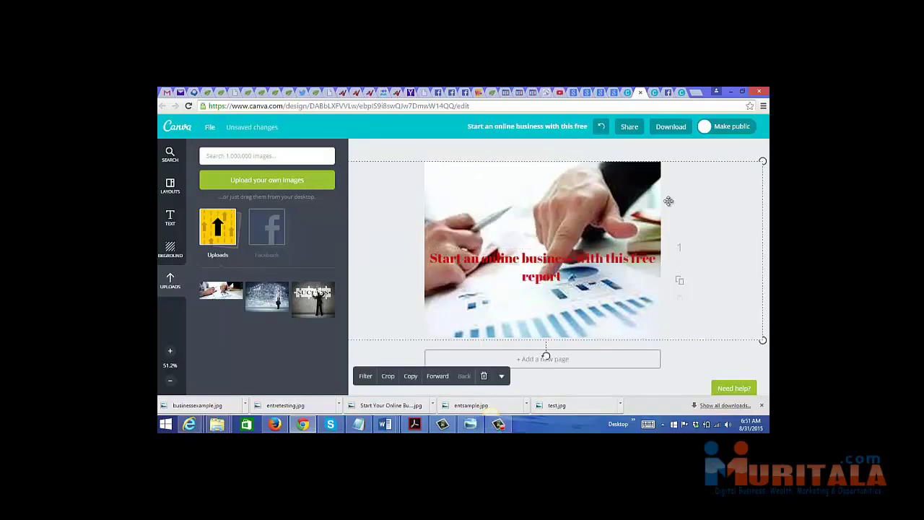
pyautogui.click(494, 147)
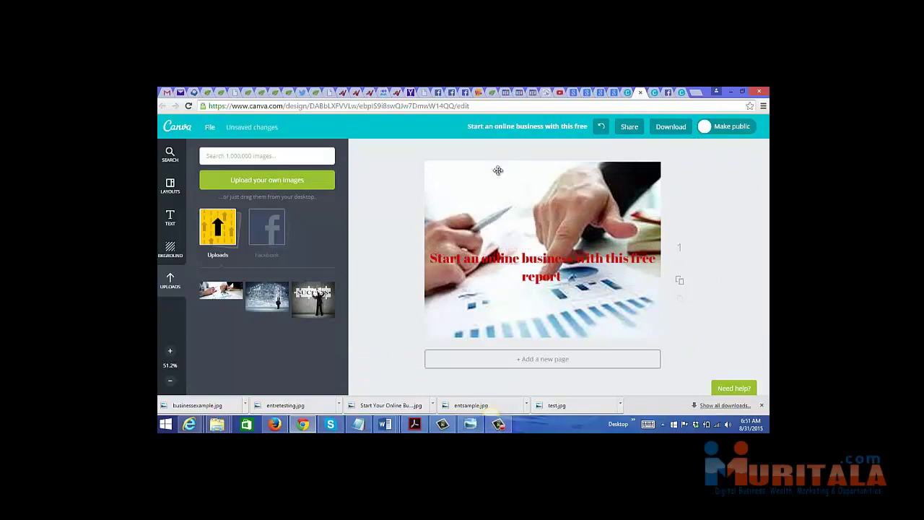
pyautogui.click(658, 129)
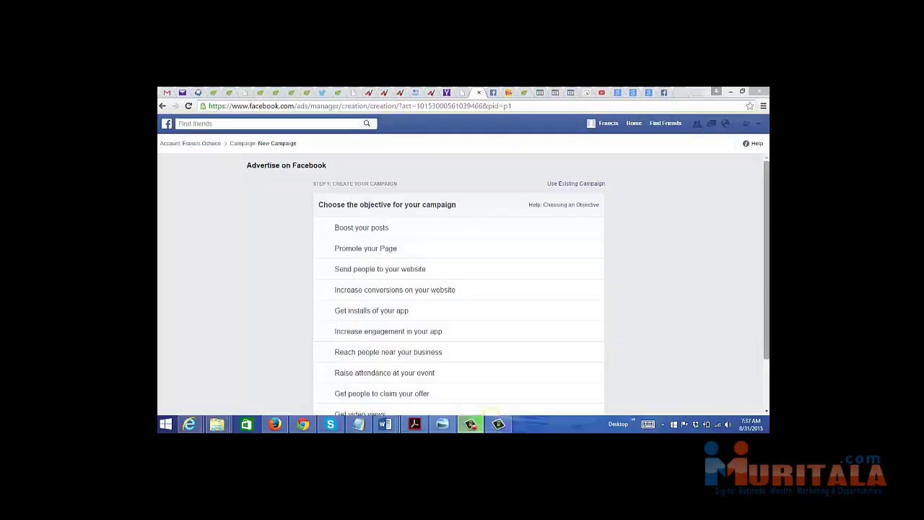
pyautogui.scroll(-1, 448, 216)
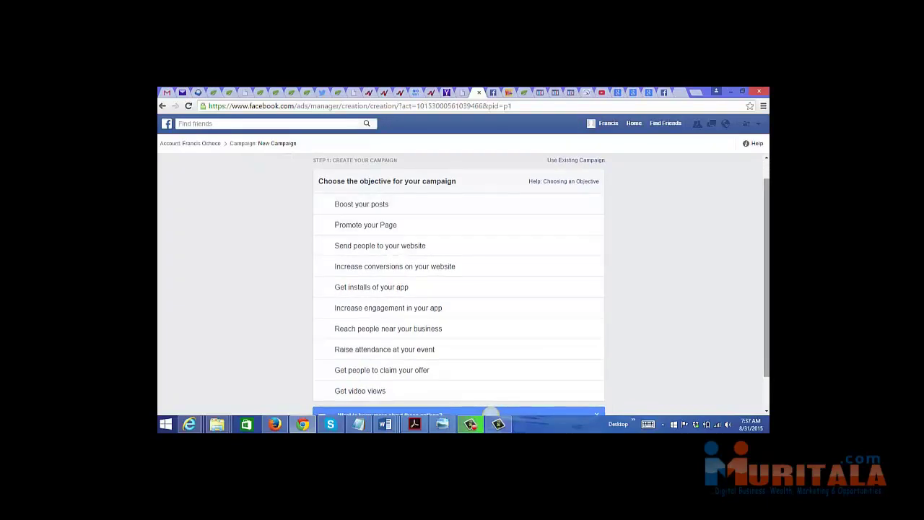
pyautogui.scroll(1, 462, 289)
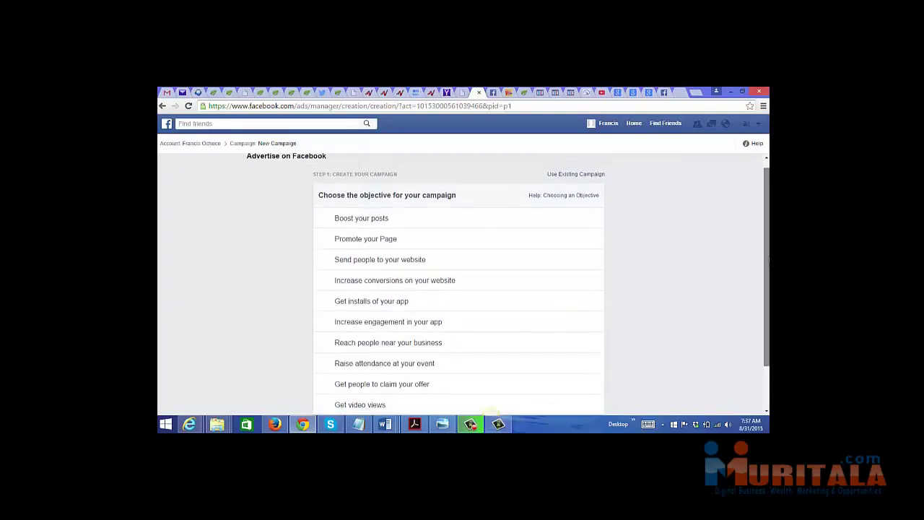
pyautogui.moveTo(768, 260); pyautogui.dragTo(768, 267)
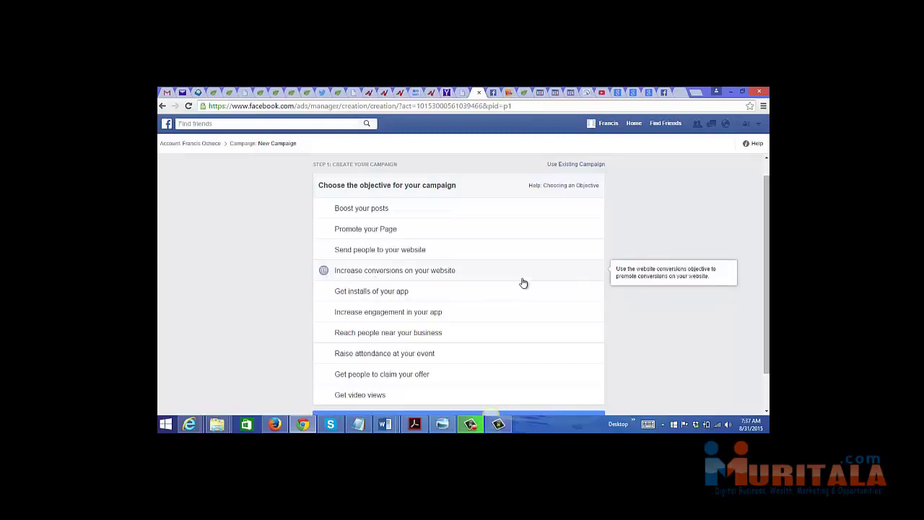
pyautogui.click(399, 275)
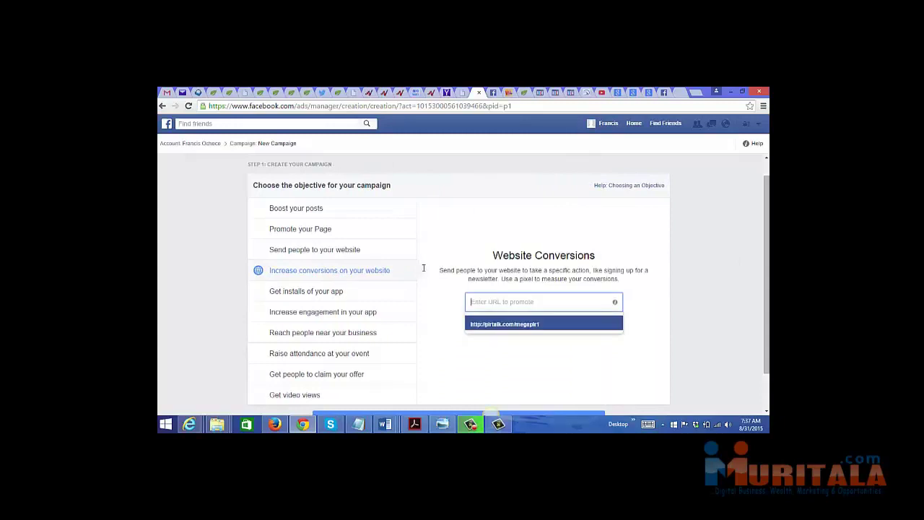
pyautogui.click(530, 324)
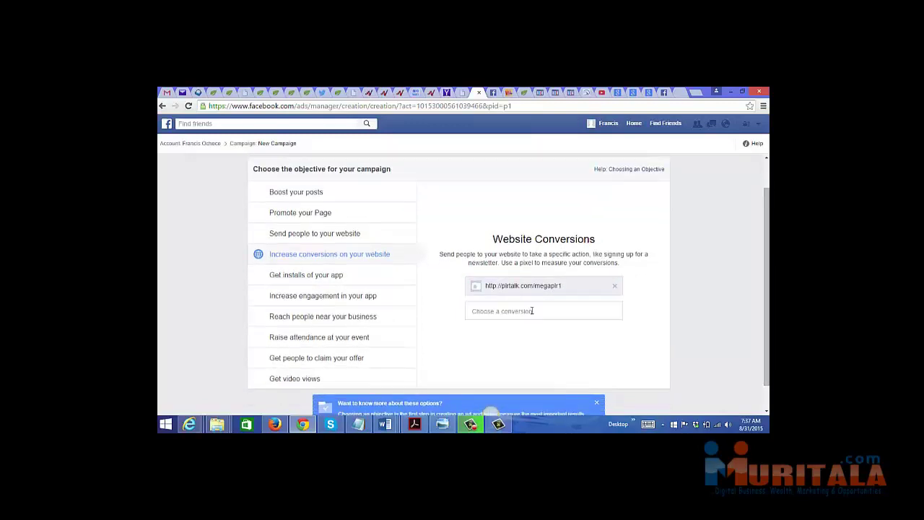
# Choose View Content as the website conversion and continue to the ad set's audience section.
pyautogui.click(531, 312)
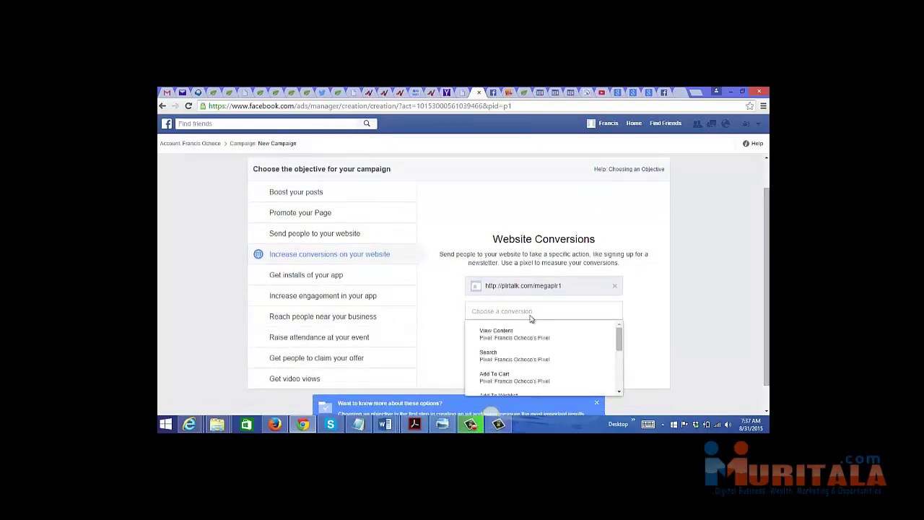
pyautogui.click(652, 320)
pyautogui.click(592, 309)
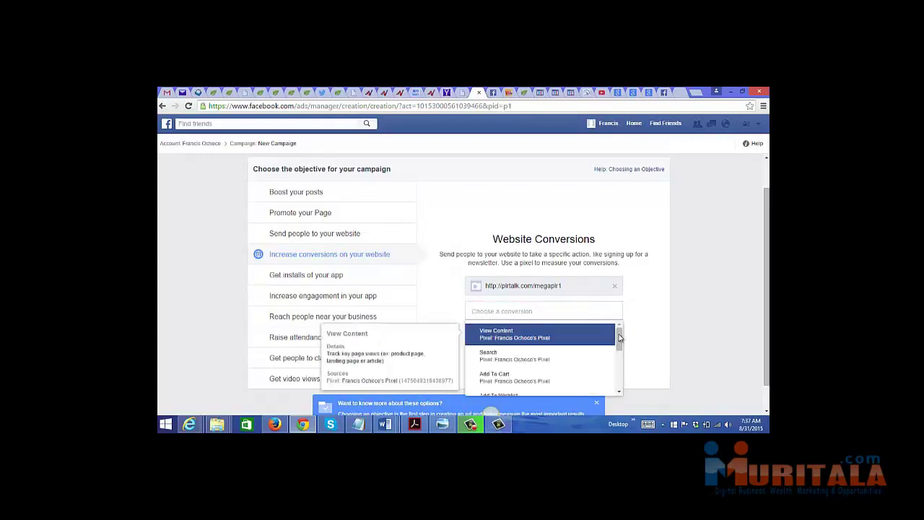
pyautogui.moveTo(620, 337)
pyautogui.mouseDown()
pyautogui.moveTo(622, 351)
pyautogui.moveTo(620, 335)
pyautogui.mouseUp()
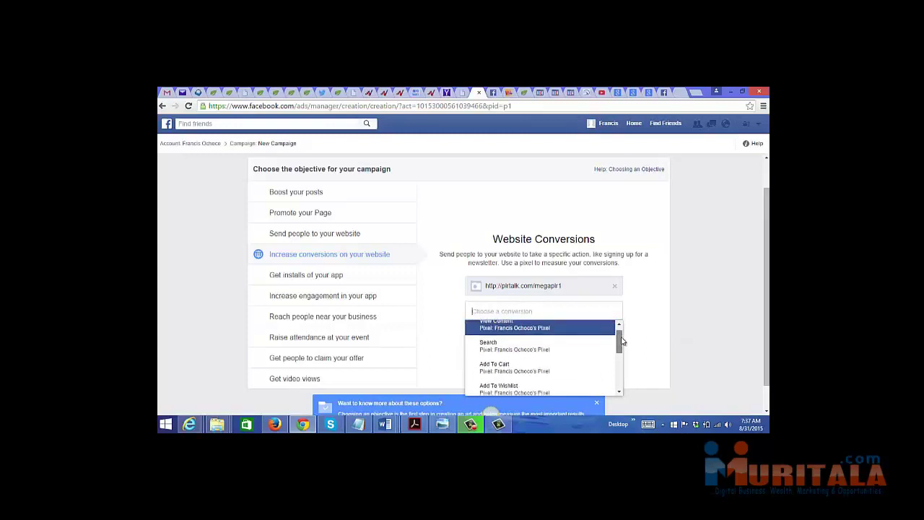
pyautogui.click(565, 339)
pyautogui.scroll(-2, 595, 341)
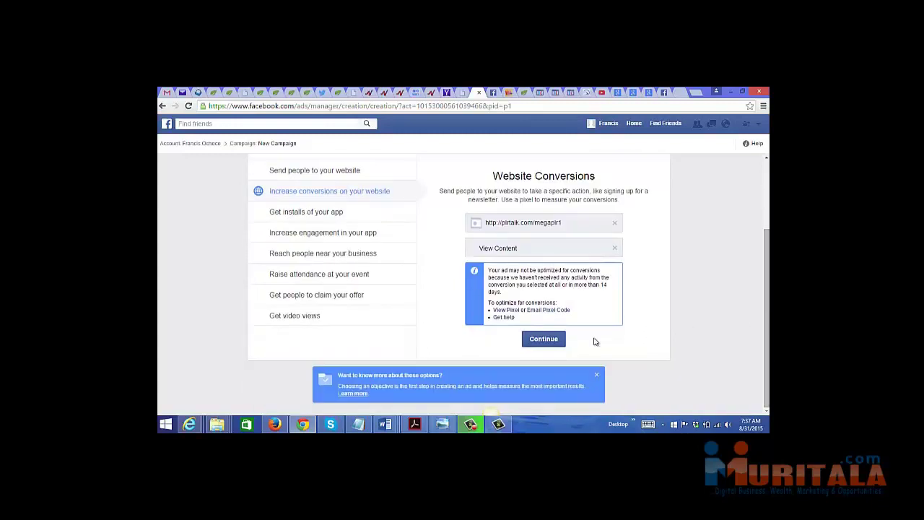
pyautogui.click(553, 344)
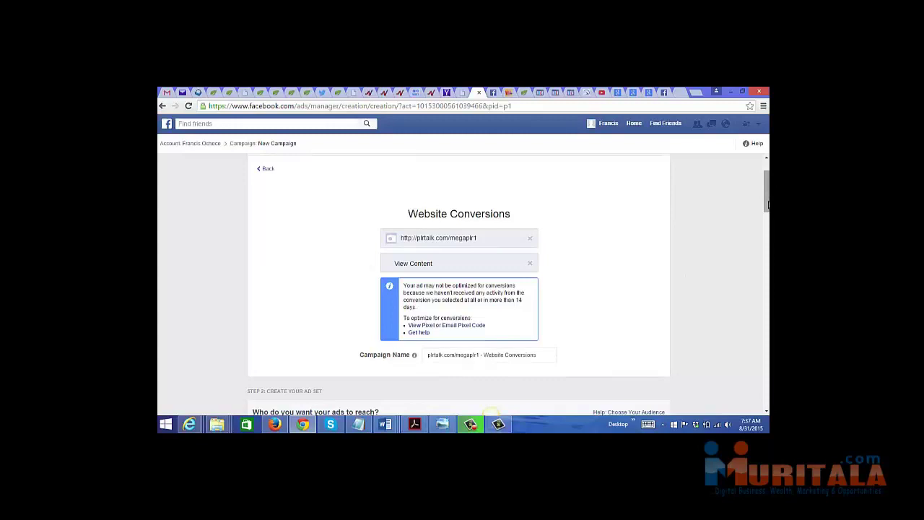
pyautogui.moveTo(768, 204); pyautogui.dragTo(768, 219)
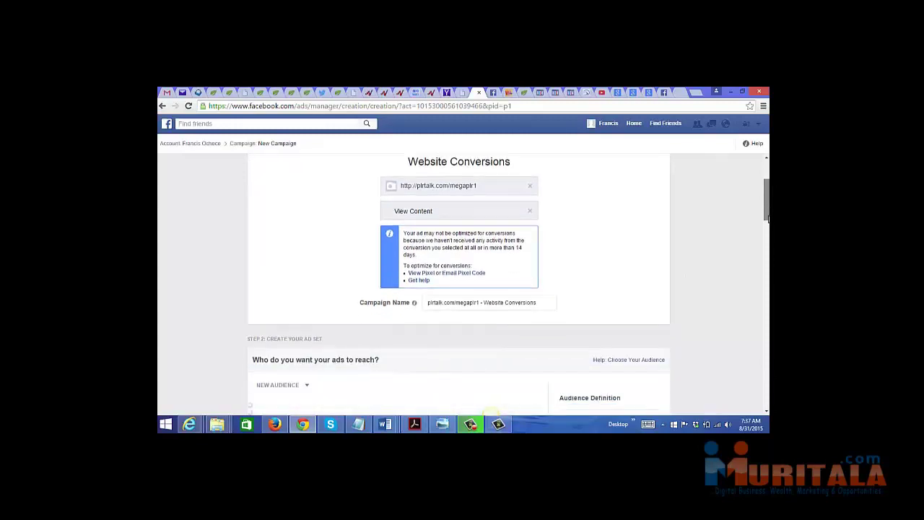
# Set the new audience's age range to 25 - 54.
pyautogui.scroll(-1, 768, 219)
pyautogui.scroll(-1, 767, 223)
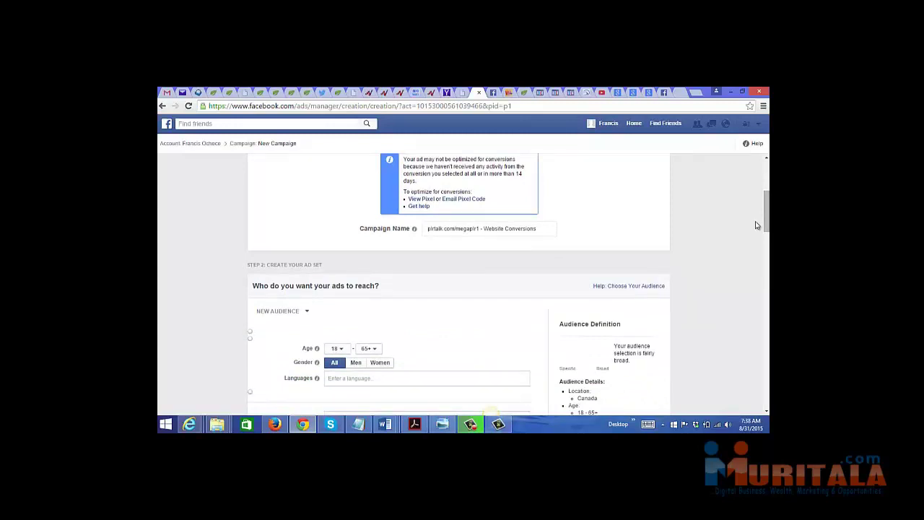
pyautogui.scroll(-2, 767, 224)
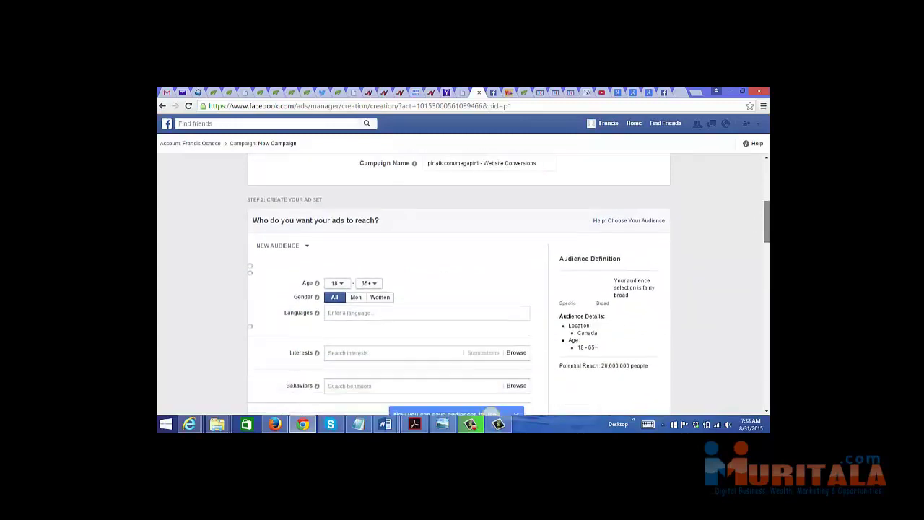
pyautogui.scroll(-2, 766, 224)
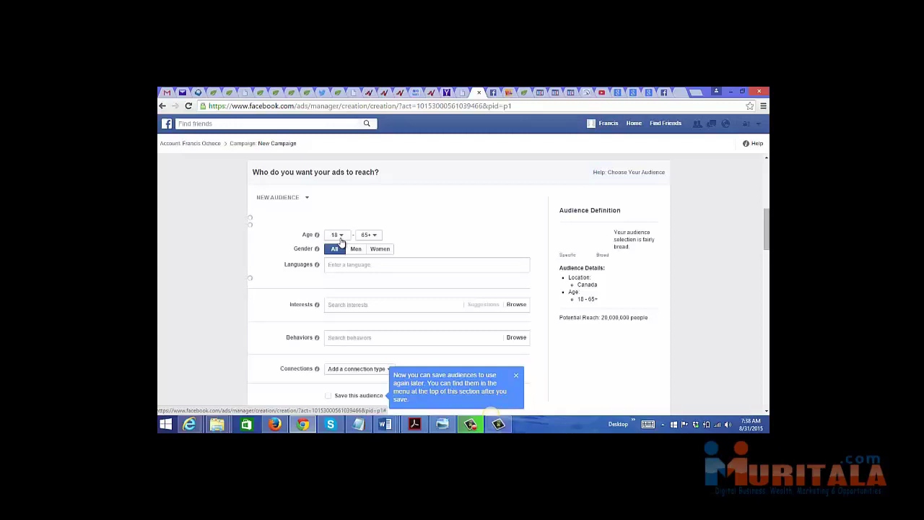
pyautogui.click(341, 238)
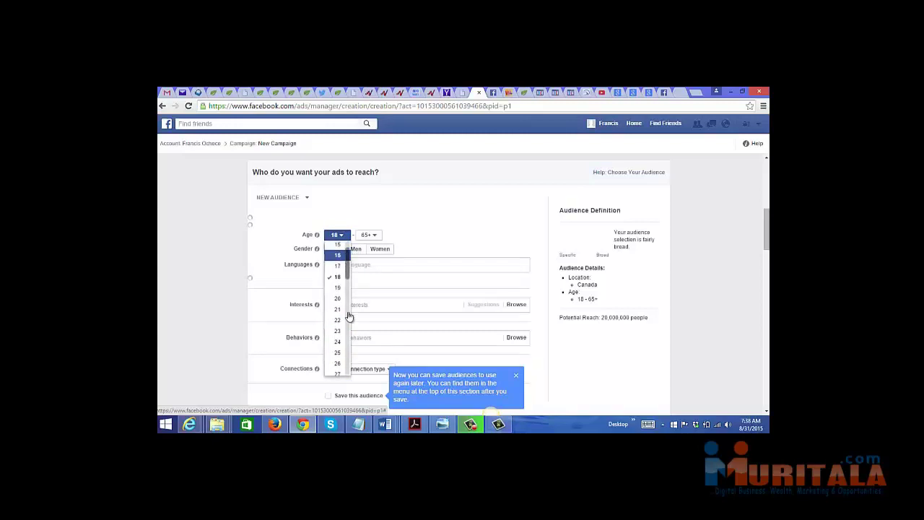
pyautogui.scroll(-1, 338, 353)
pyautogui.click(337, 353)
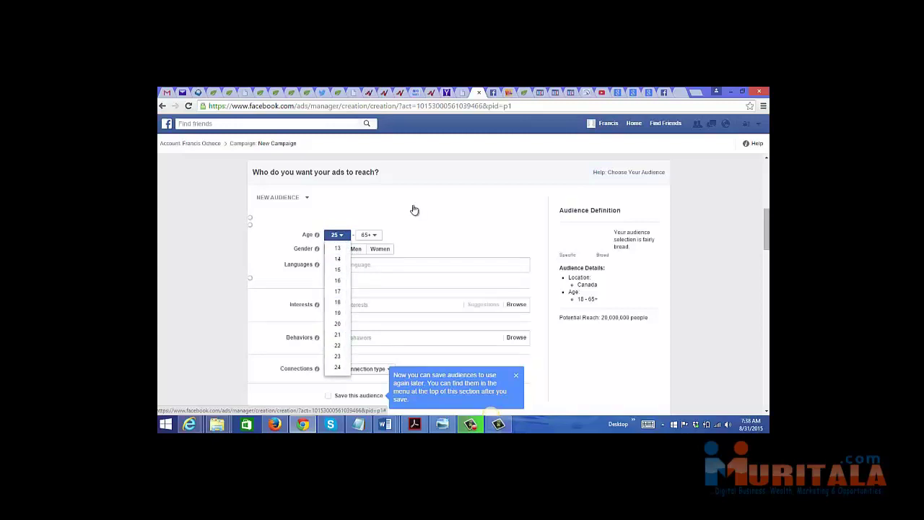
pyautogui.click(373, 237)
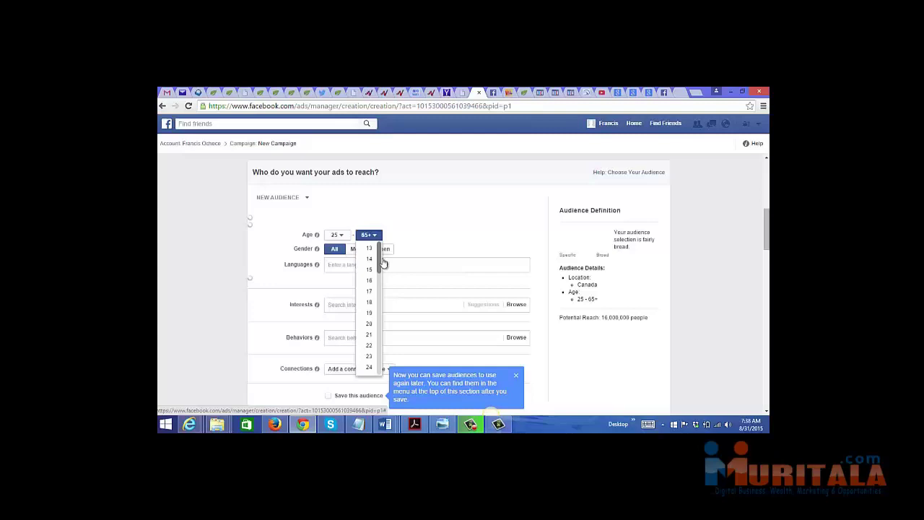
pyautogui.moveTo(378, 261); pyautogui.dragTo(379, 341)
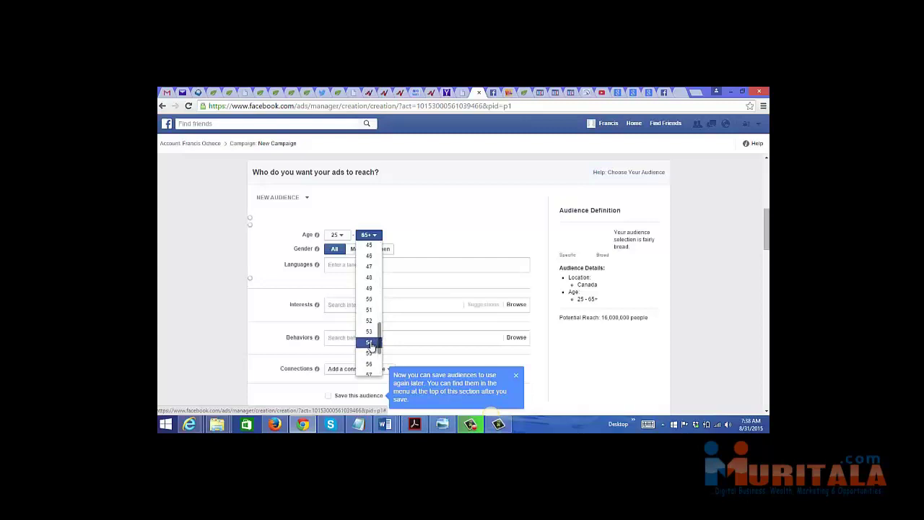
pyautogui.click(369, 342)
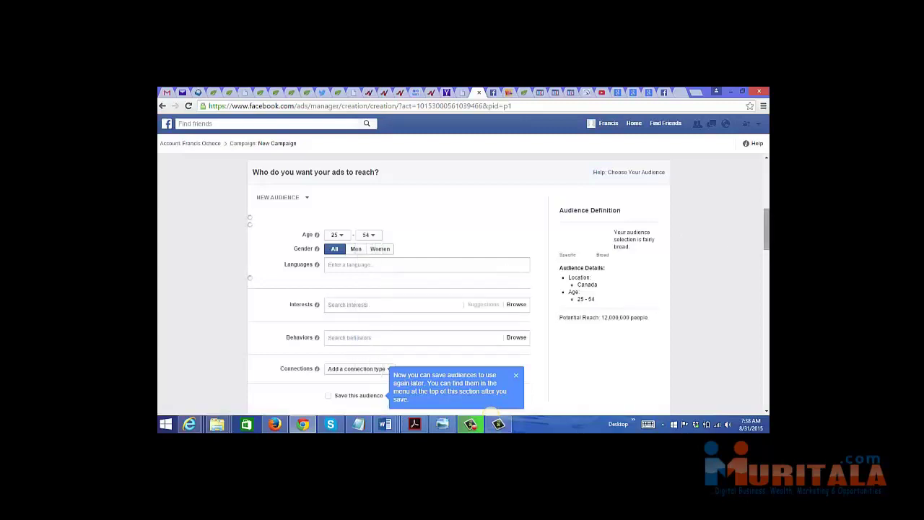
# Add English (US) as the audience's language.
pyautogui.scroll(-1, 766, 231)
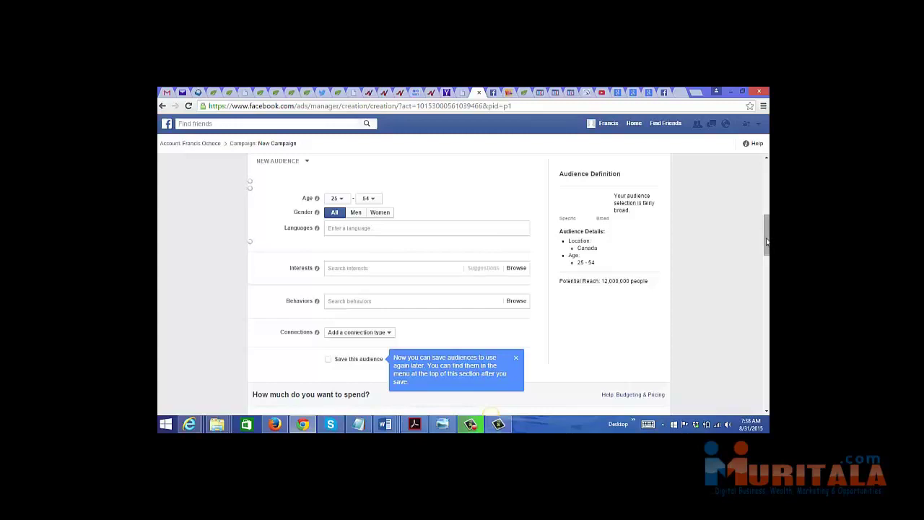
pyautogui.scroll(-1, 419, 186)
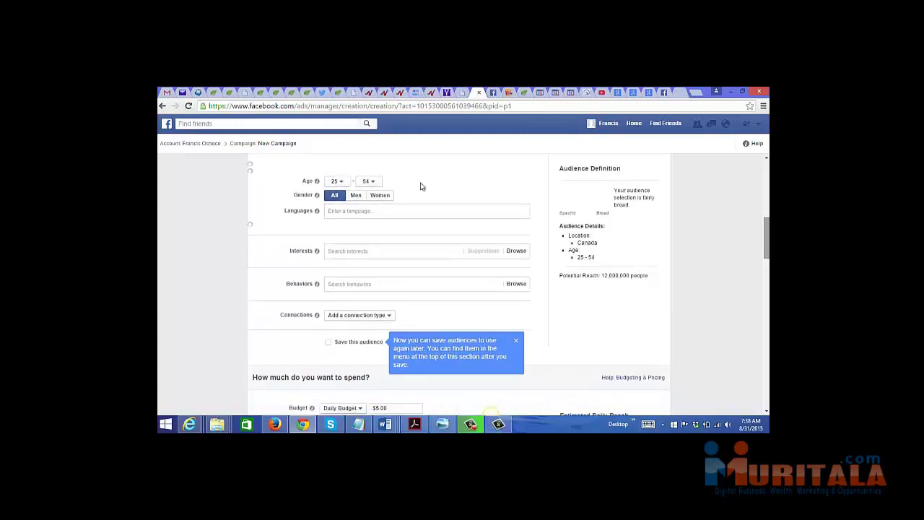
pyautogui.click(355, 208)
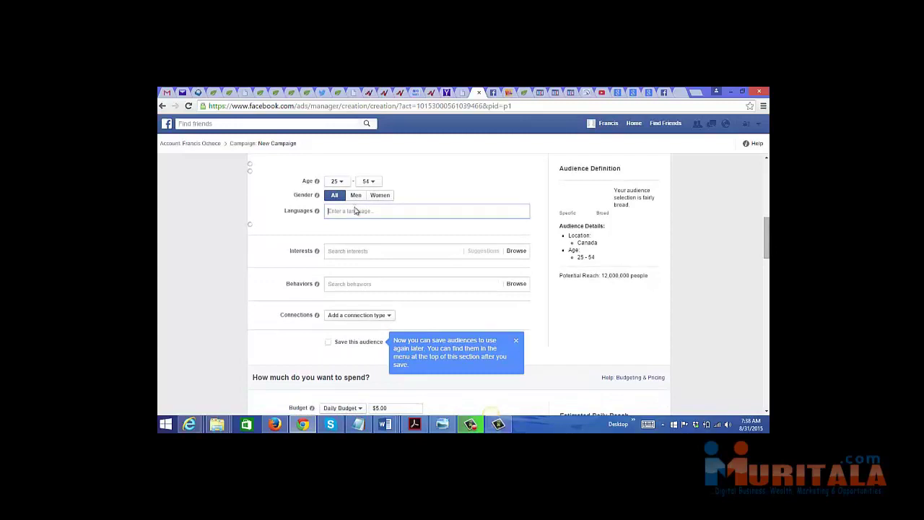
pyautogui.write('eng')
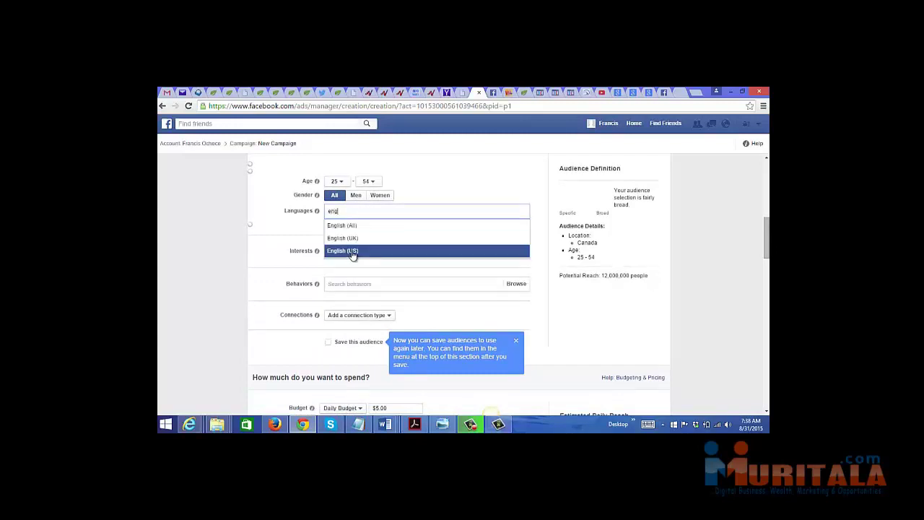
pyautogui.click(352, 254)
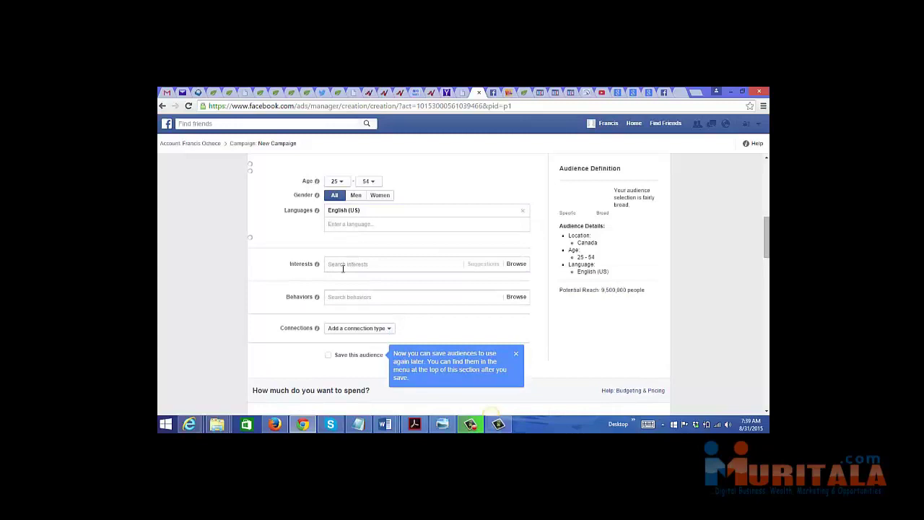
# Add Entrepreneurship as an interest for the audience.
pyautogui.click(342, 266)
pyautogui.write('en')
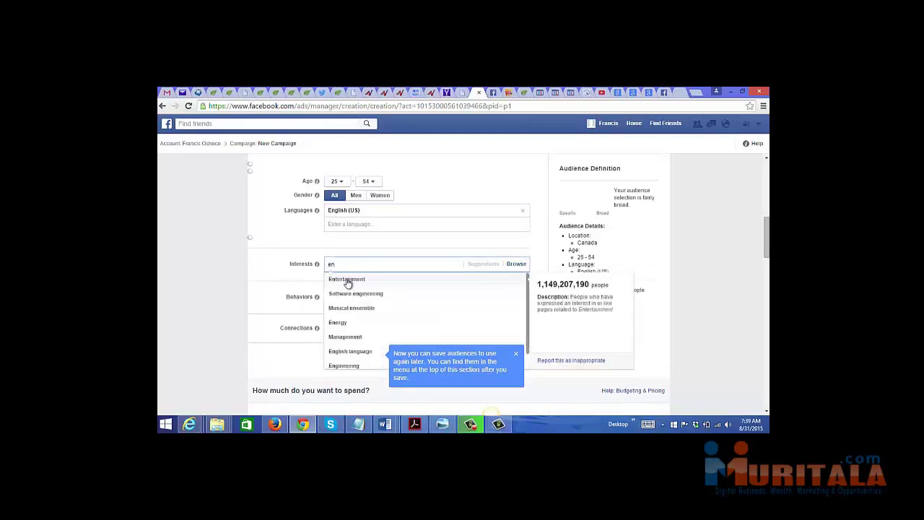
pyautogui.write('trep')
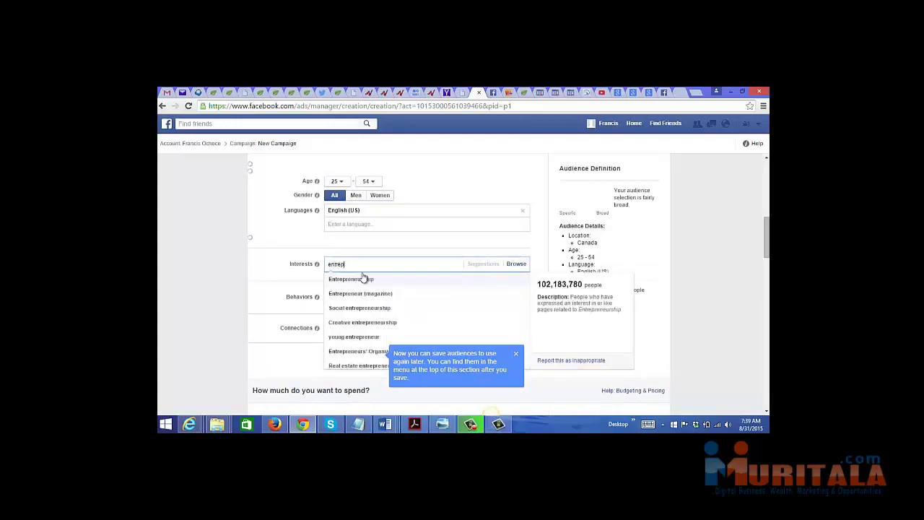
pyautogui.click(358, 278)
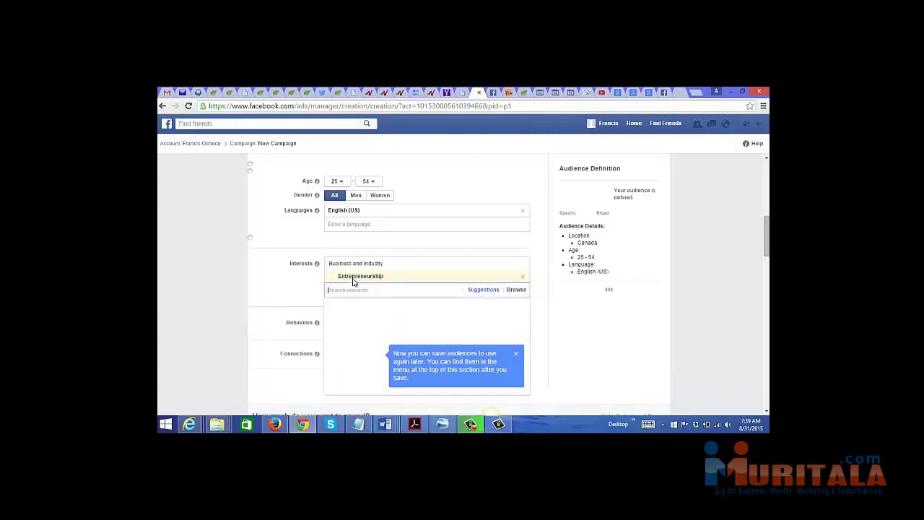
pyautogui.click(694, 282)
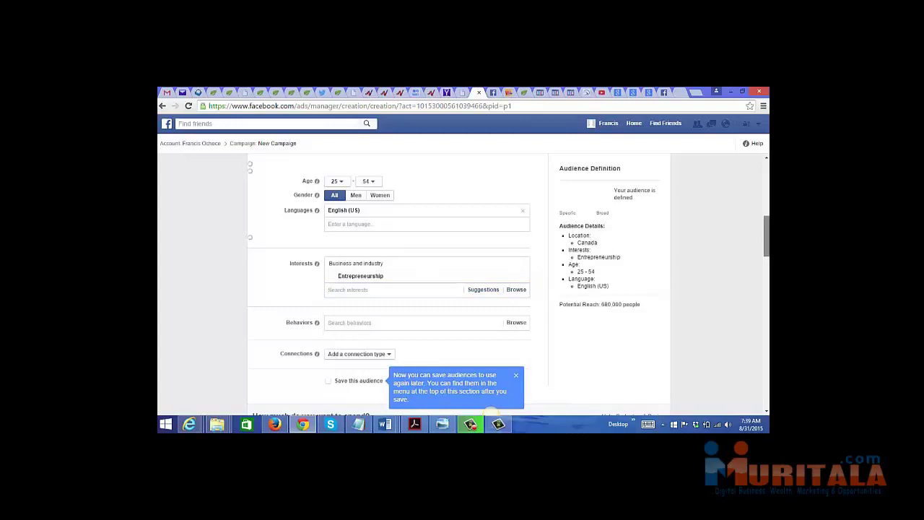
# Upload the two ad images from the computer as the creative for the single-image ads.
pyautogui.scroll(-2, 491, 404)
pyautogui.scroll(-1, 491, 404)
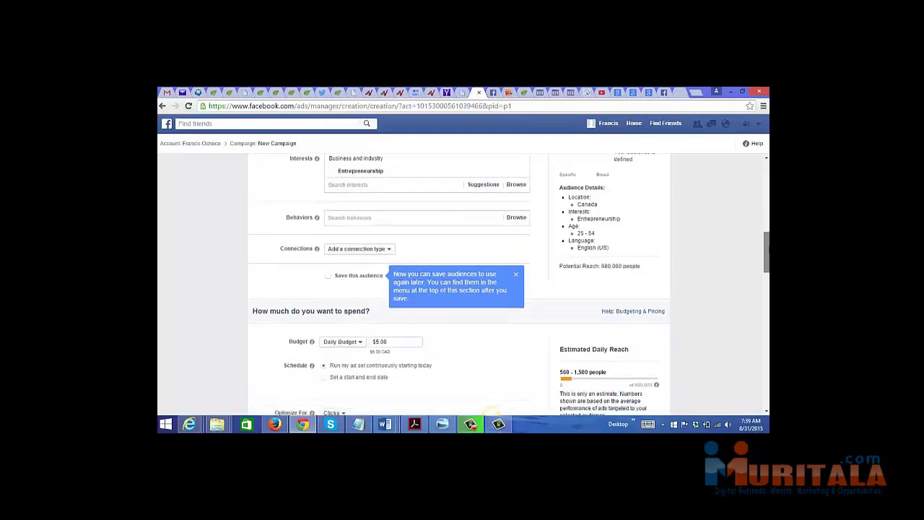
pyautogui.scroll(-2, 491, 411)
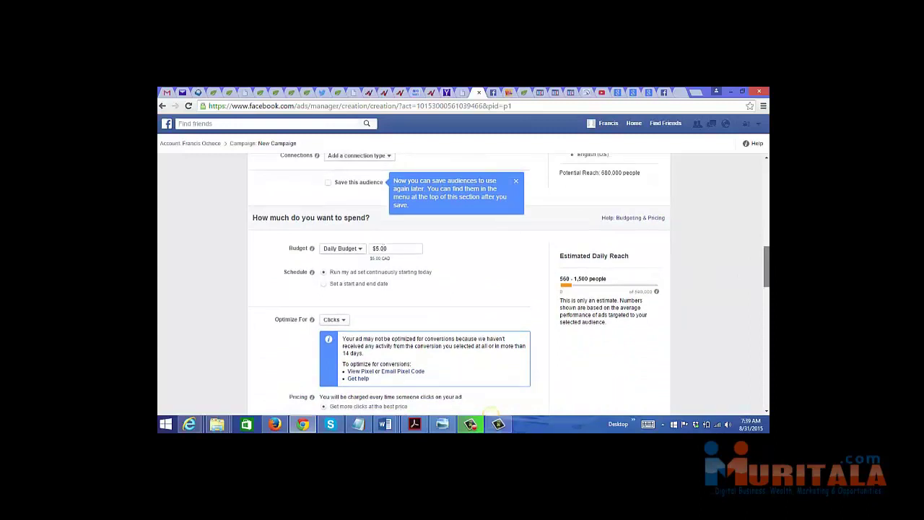
pyautogui.moveTo(766, 273); pyautogui.dragTo(766, 335)
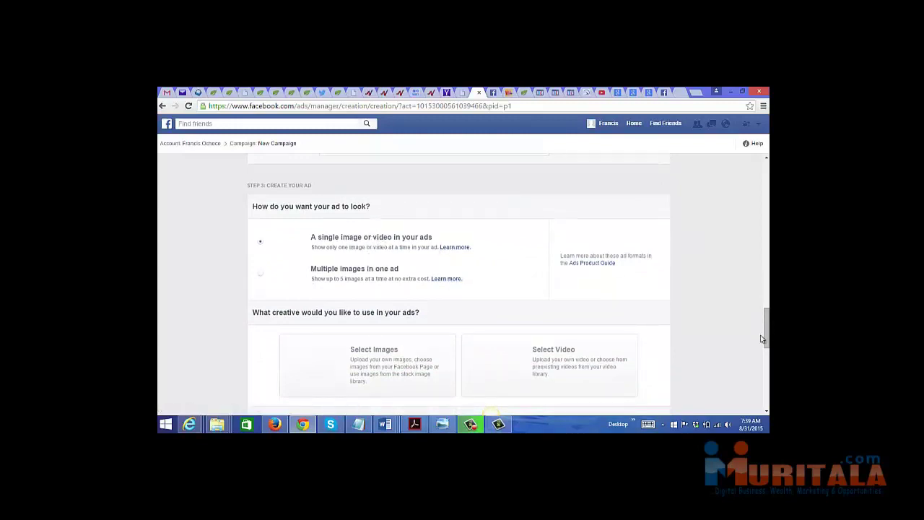
pyautogui.moveTo(766, 337); pyautogui.dragTo(766, 356)
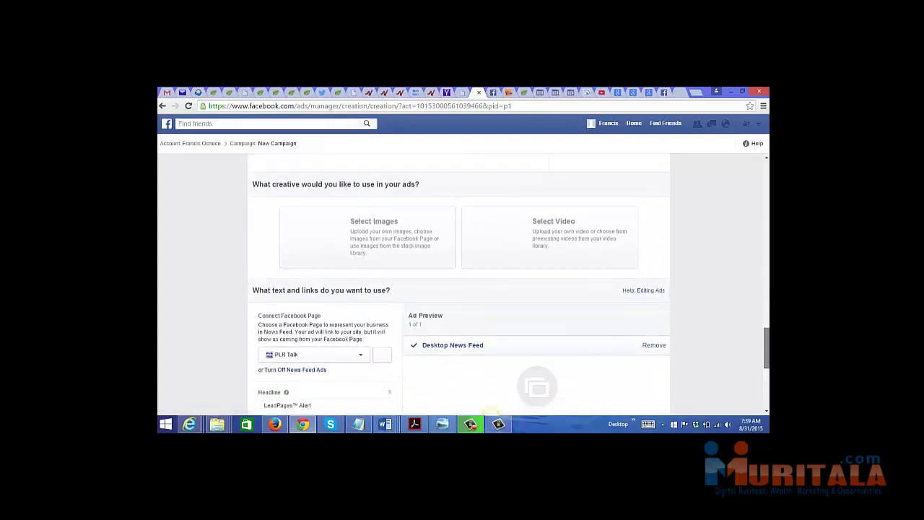
pyautogui.click(365, 233)
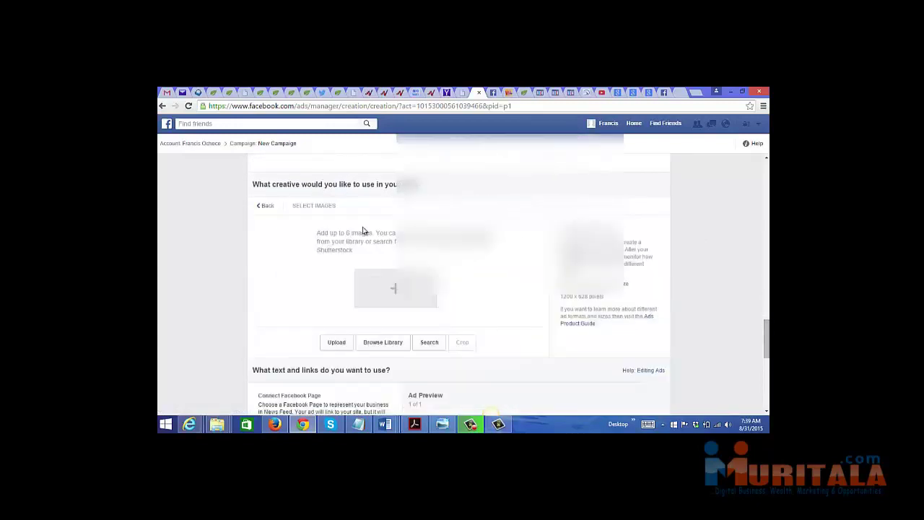
pyautogui.click(339, 342)
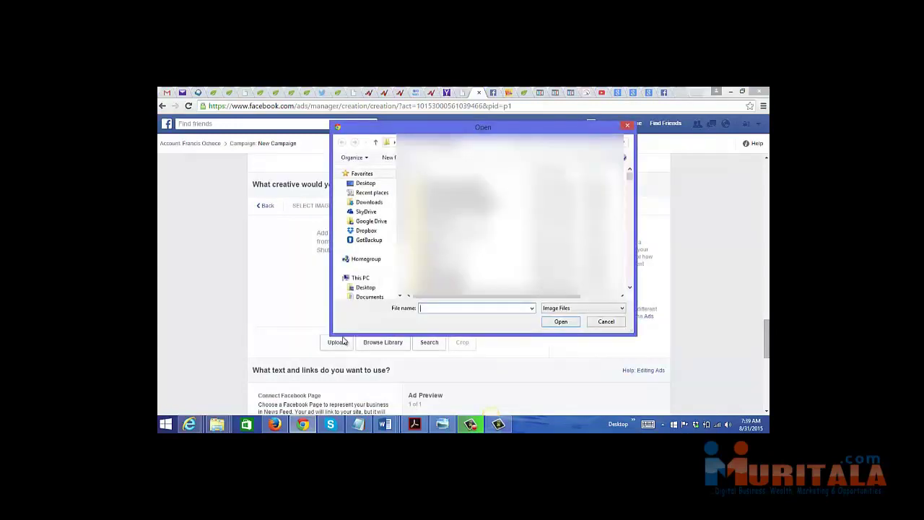
pyautogui.scroll(-2, 626, 191)
pyautogui.moveTo(627, 194); pyautogui.dragTo(627, 263)
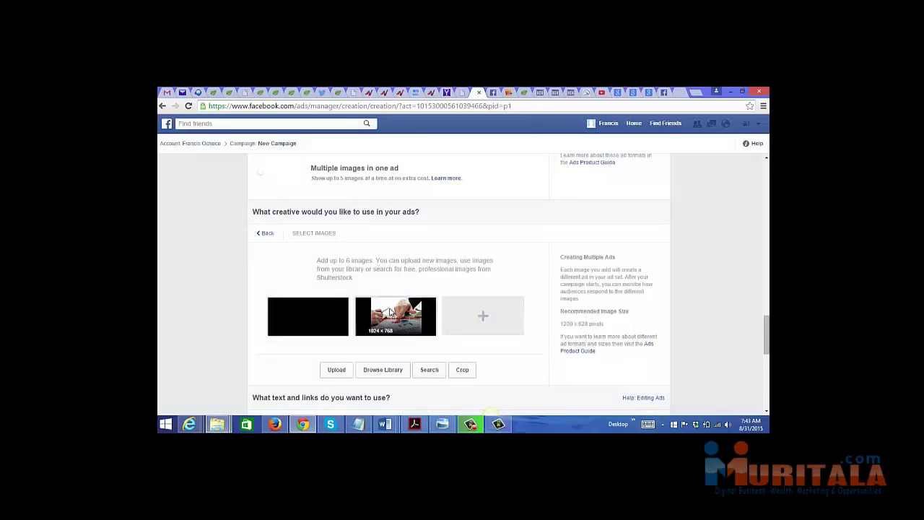
# Check the desktop news feed preview and remove the Mobile News Feed and Desktop Right Column placements.
pyautogui.moveTo(766, 339); pyautogui.dragTo(767, 346)
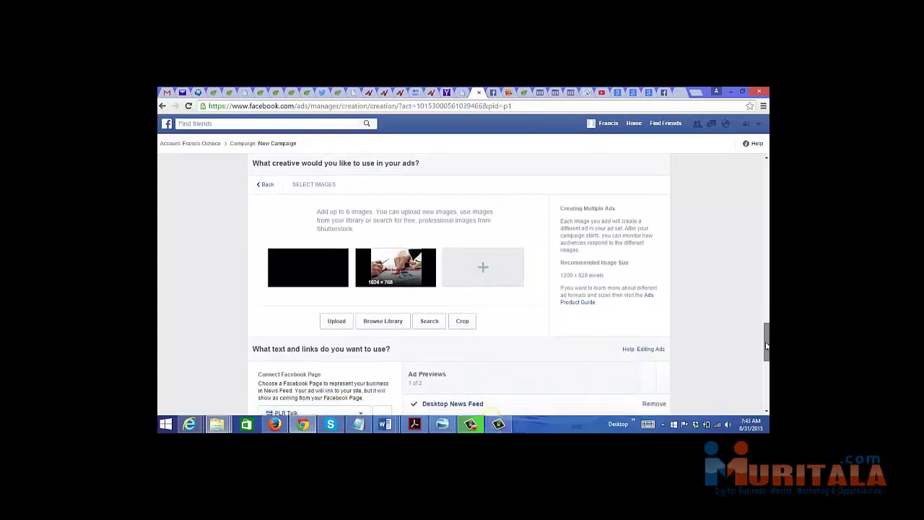
pyautogui.scroll(-3, 767, 346)
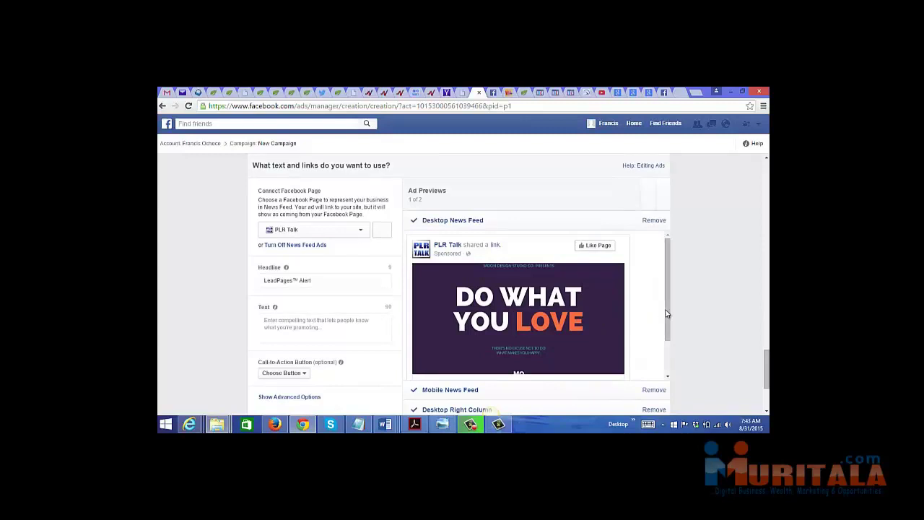
pyautogui.moveTo(666, 315)
pyautogui.mouseDown()
pyautogui.moveTo(666, 342)
pyautogui.moveTo(667, 326)
pyautogui.mouseUp()
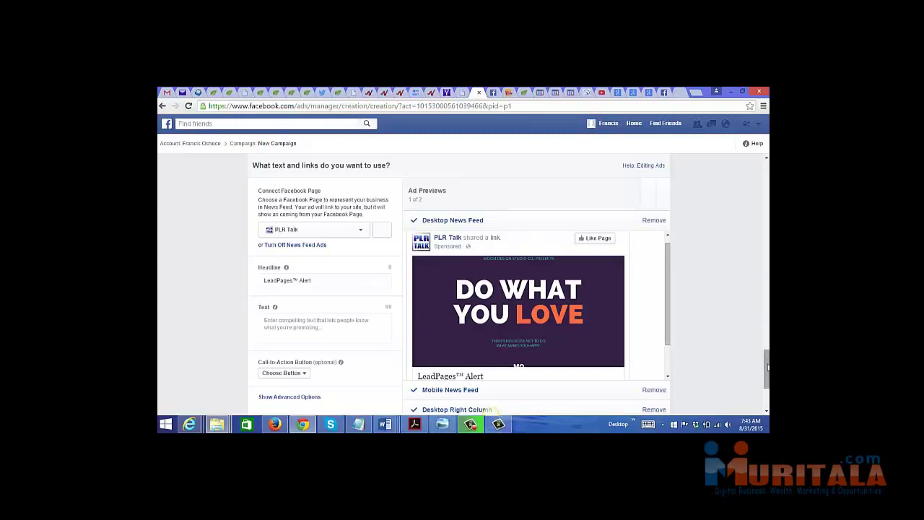
pyautogui.scroll(-3, 625, 287)
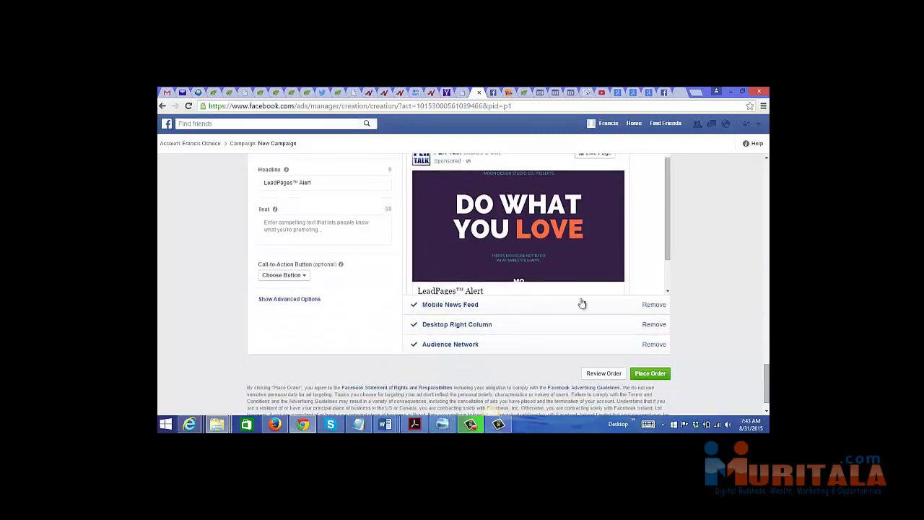
pyautogui.click(657, 305)
pyautogui.click(652, 325)
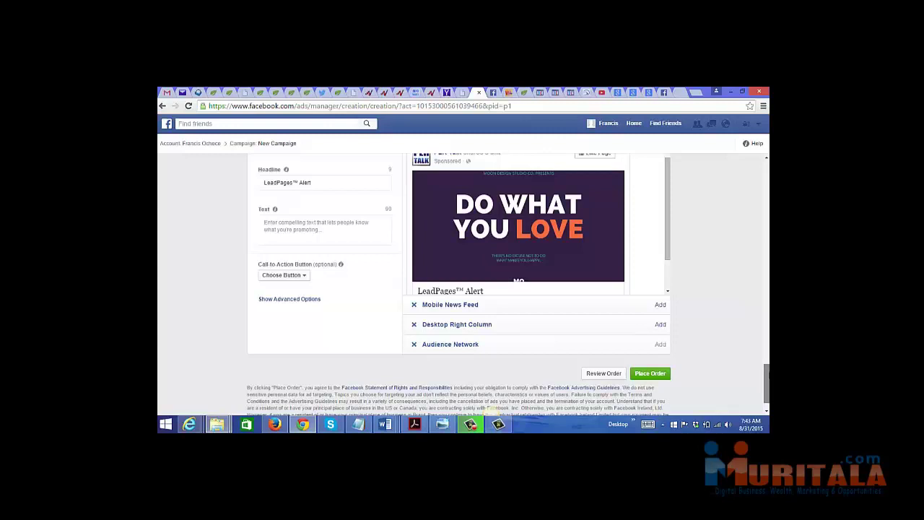
# Replace the ad's headline with "Start a business".
pyautogui.scroll(1, 766, 382)
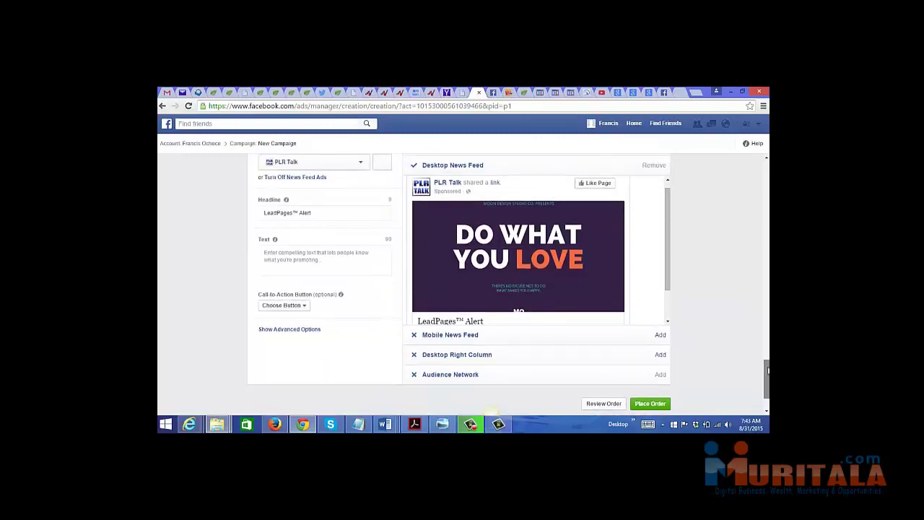
pyautogui.moveTo(767, 371); pyautogui.dragTo(767, 359)
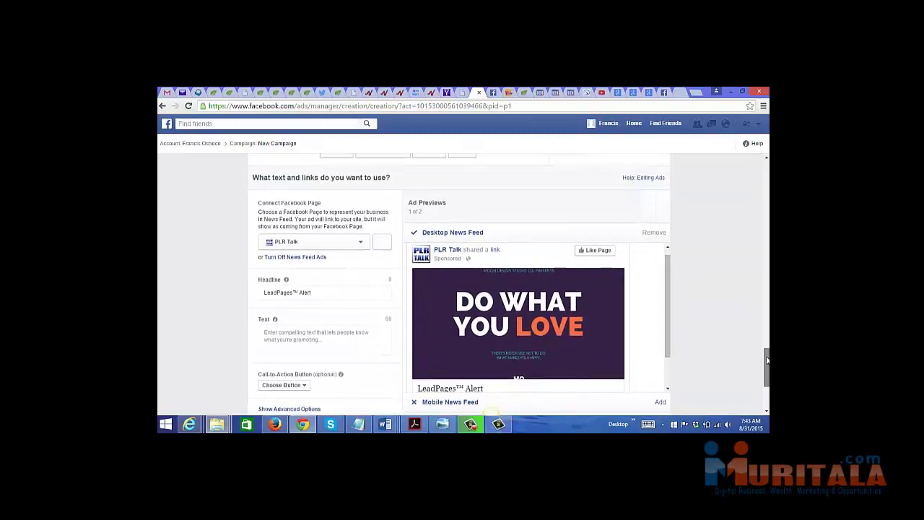
pyautogui.scroll(-1, 159, 275)
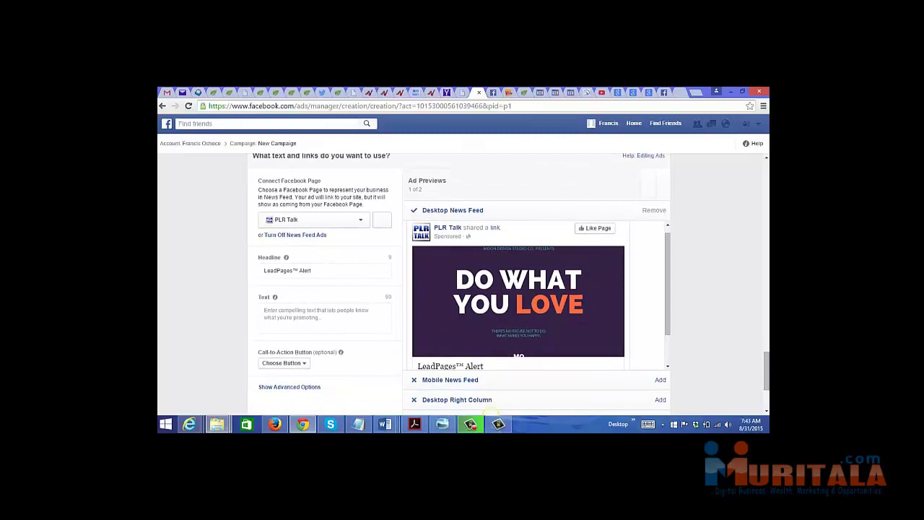
pyautogui.click(343, 271)
pyautogui.hotkey('ctrl', 'a')
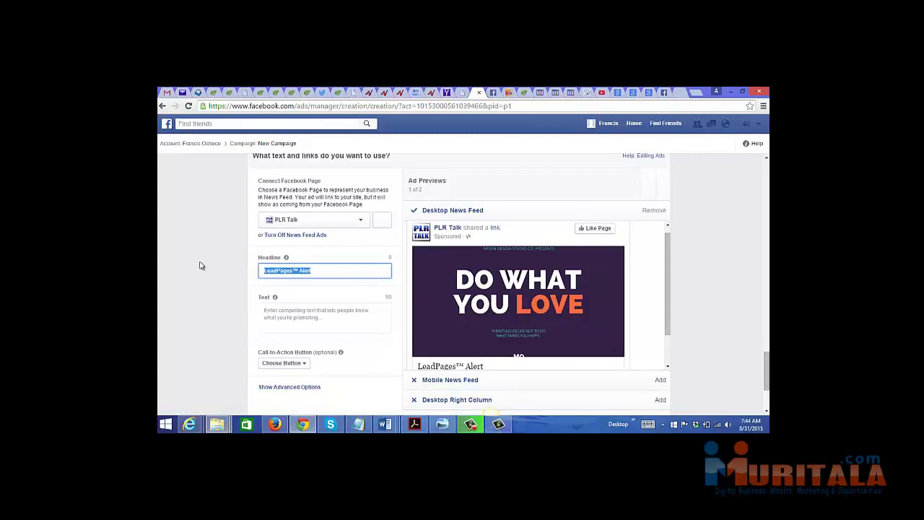
pyautogui.write('Start a business')
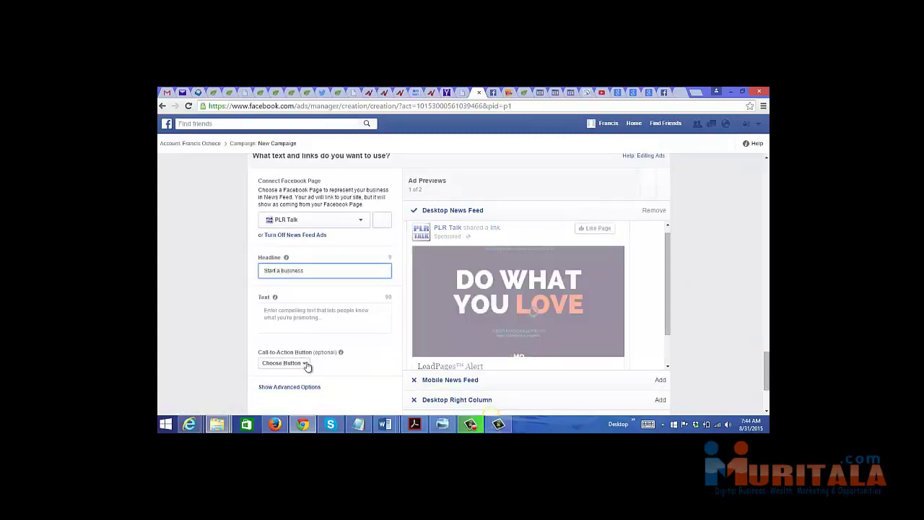
# Choose Download as the call-to-action and enter the ad text "Read this report on how to start your internet business the right way...".
pyautogui.click(306, 364)
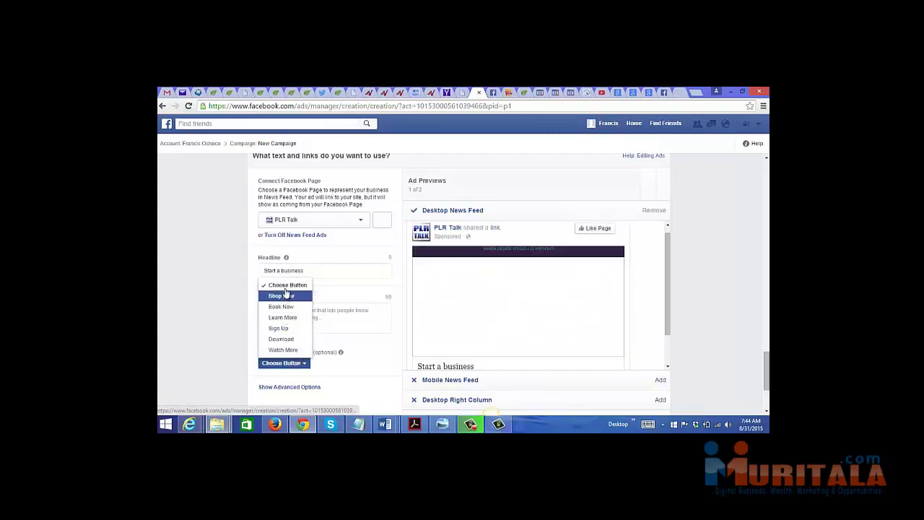
pyautogui.click(282, 338)
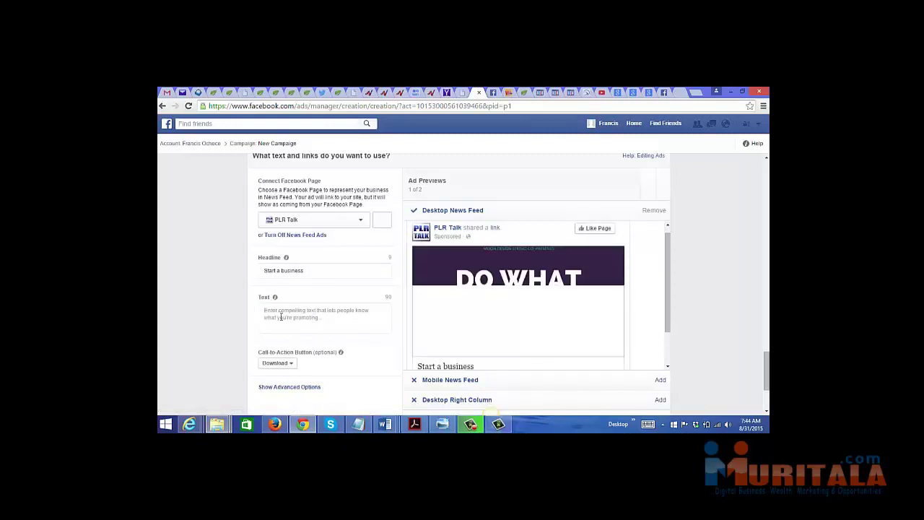
pyautogui.click(281, 316)
pyautogui.write('Rea')
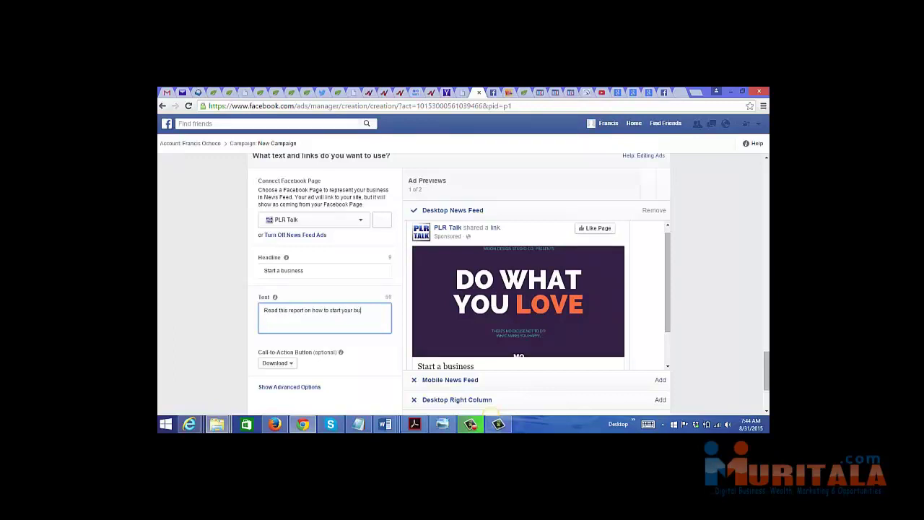
pyautogui.write('business the right way...')
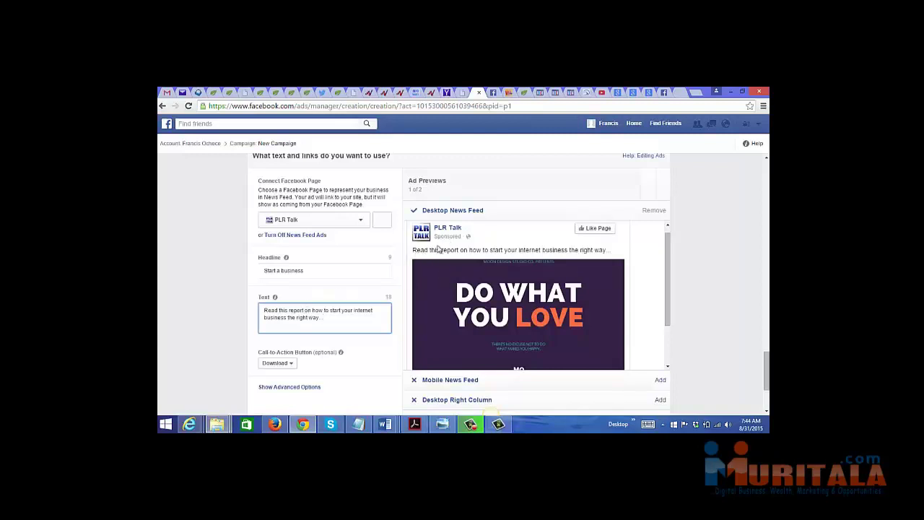
# Check the rest of the ad in the desktop news feed preview and the order options at the end of the form.
pyautogui.moveTo(666, 284); pyautogui.dragTo(667, 317)
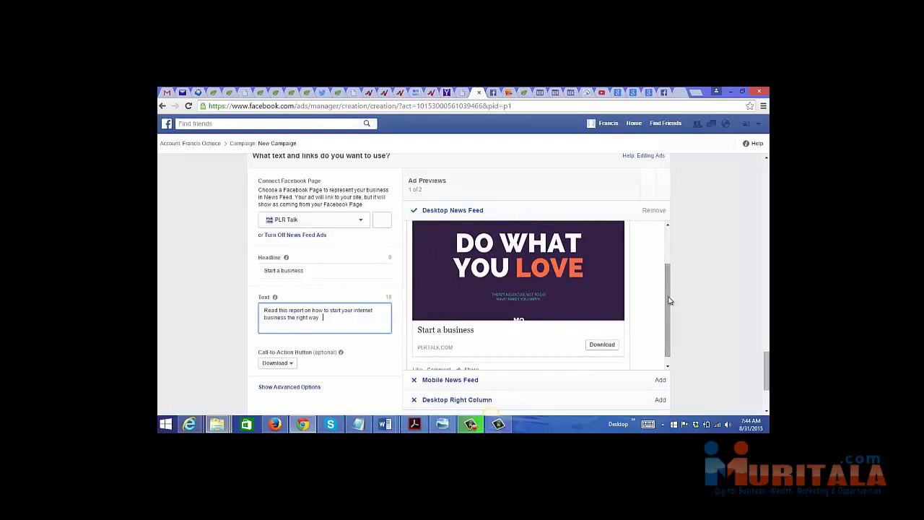
pyautogui.moveTo(667, 299); pyautogui.dragTo(667, 304)
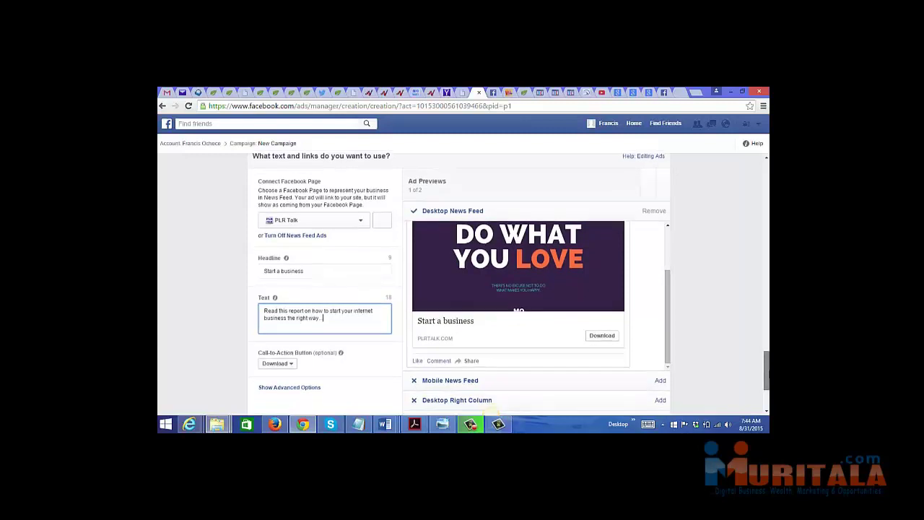
pyautogui.scroll(-2, 460, 282)
pyautogui.scroll(-2, 725, 287)
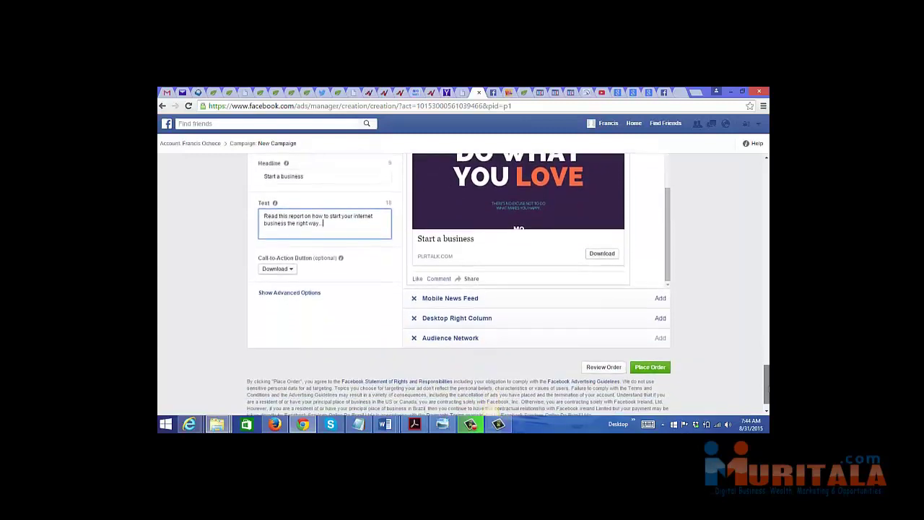
pyautogui.moveTo(766, 387); pyautogui.dragTo(766, 380)
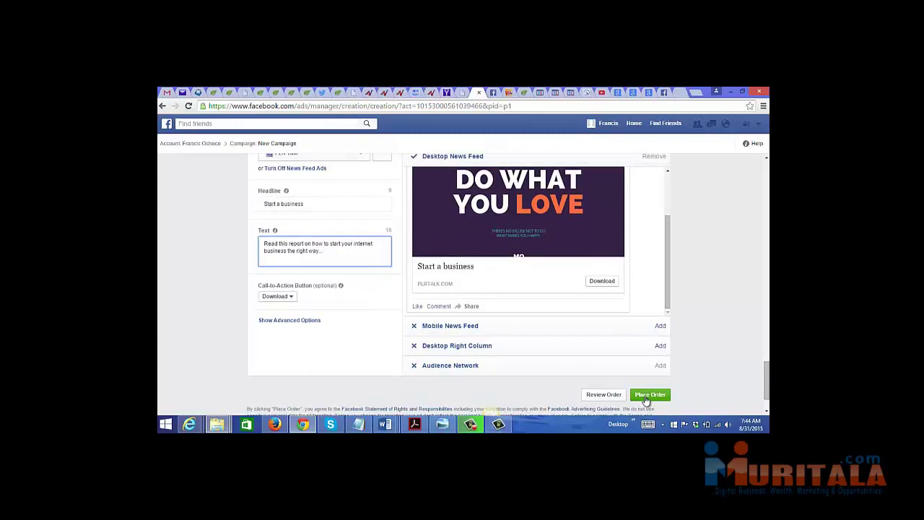